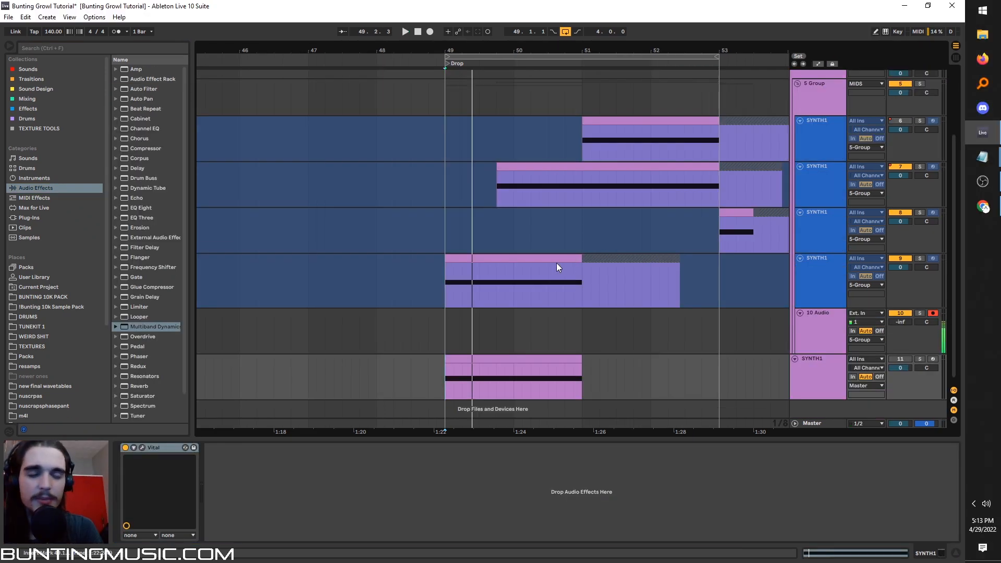
left_click(982, 207)
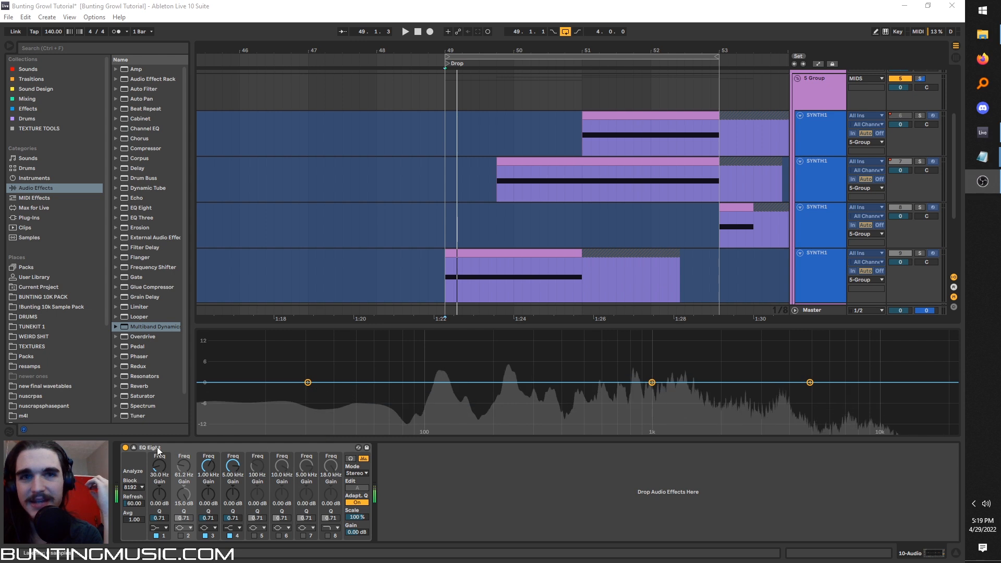
Bypass the EQ Eight on the audio track and open the Vital synth on the SYNTH1 track.
left_click(125, 448)
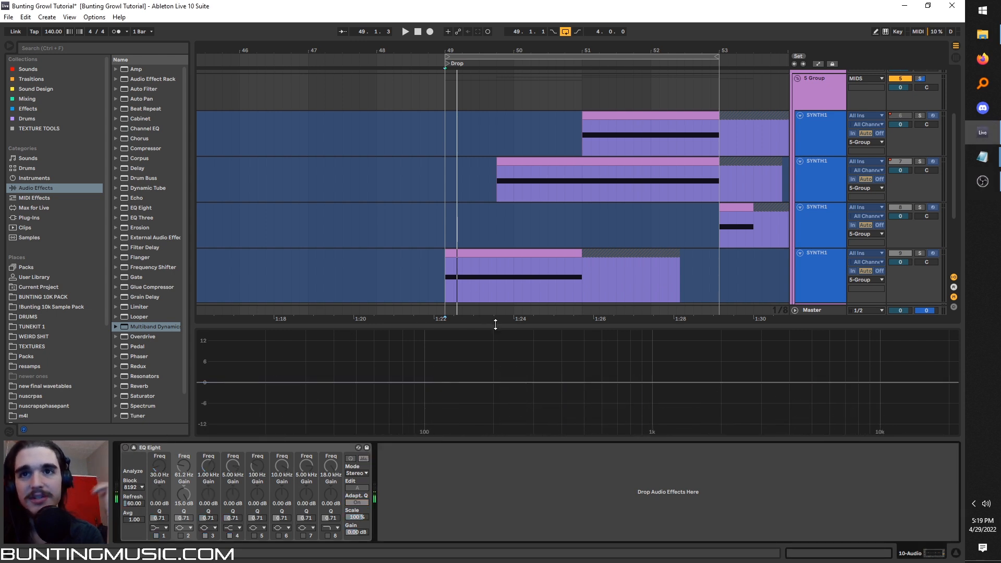
left_click(817, 370)
key("space")
left_click(142, 447)
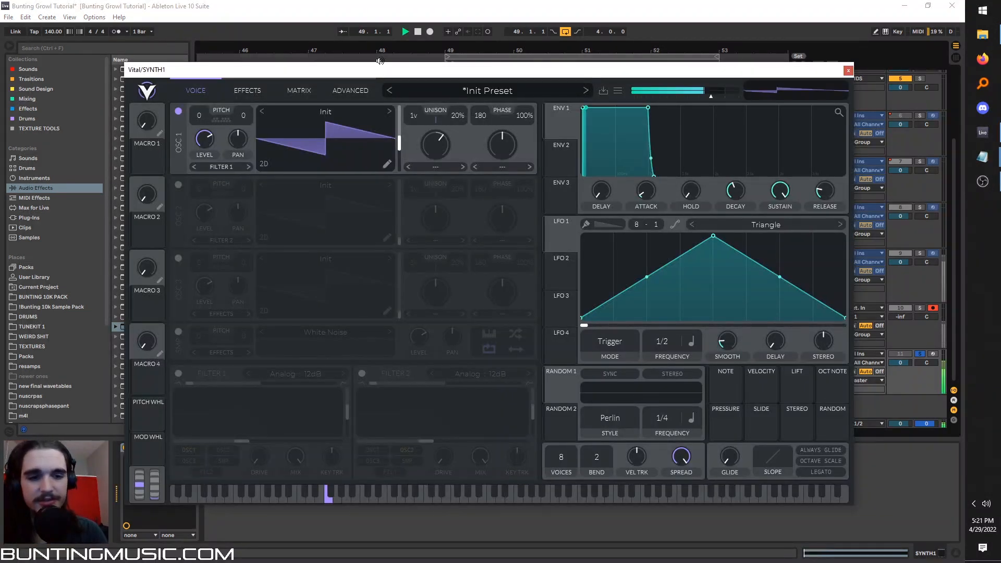
Enable filter 1 as an Analog 12dB low-pass and adjust its cutoff.
left_click(179, 373)
left_click_drag(248, 439, 258, 440)
Browse the available wavetables for oscillator 1 and keep the Init wavetable.
left_click(310, 113)
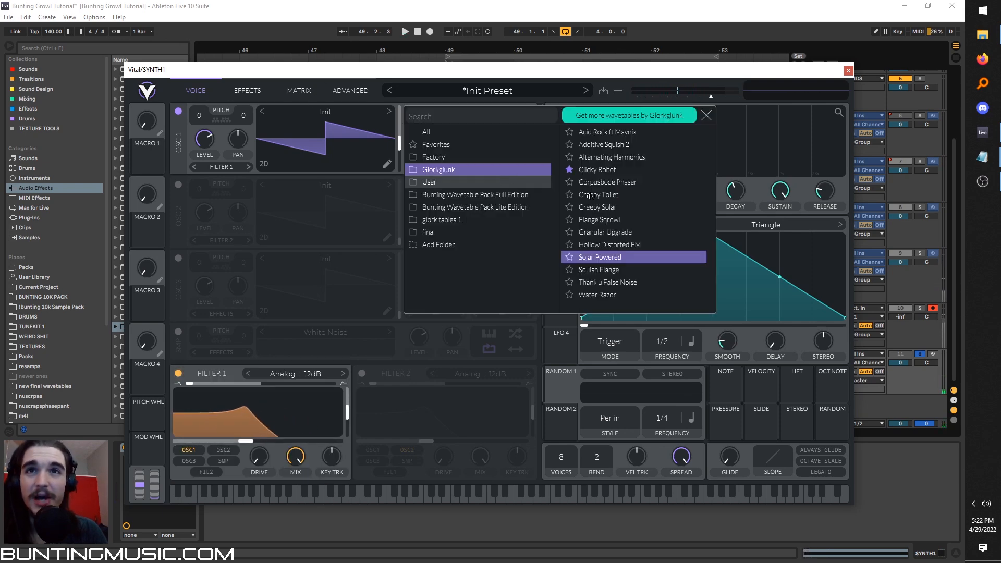
left_click(637, 206)
left_click(631, 182)
left_click(629, 166)
right_click(354, 140)
left_click(367, 189)
left_click(706, 115)
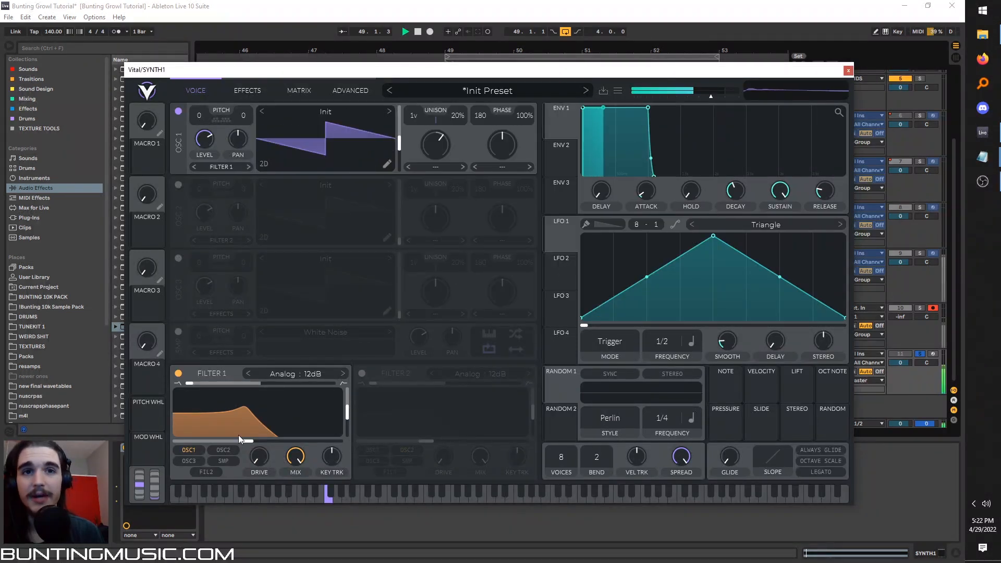
Modulate filter 1's cutoff with a rounded LFO 1 triangle and lower the base cutoff while auditioning the patch.
left_click_drag(553, 245, 245, 441)
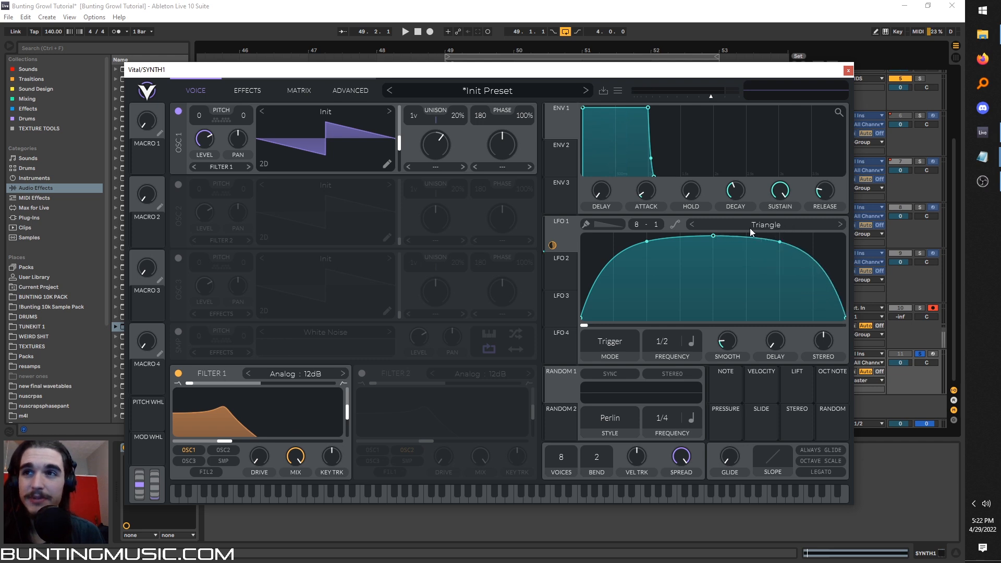
key("space")
left_click_drag(240, 442, 208, 440)
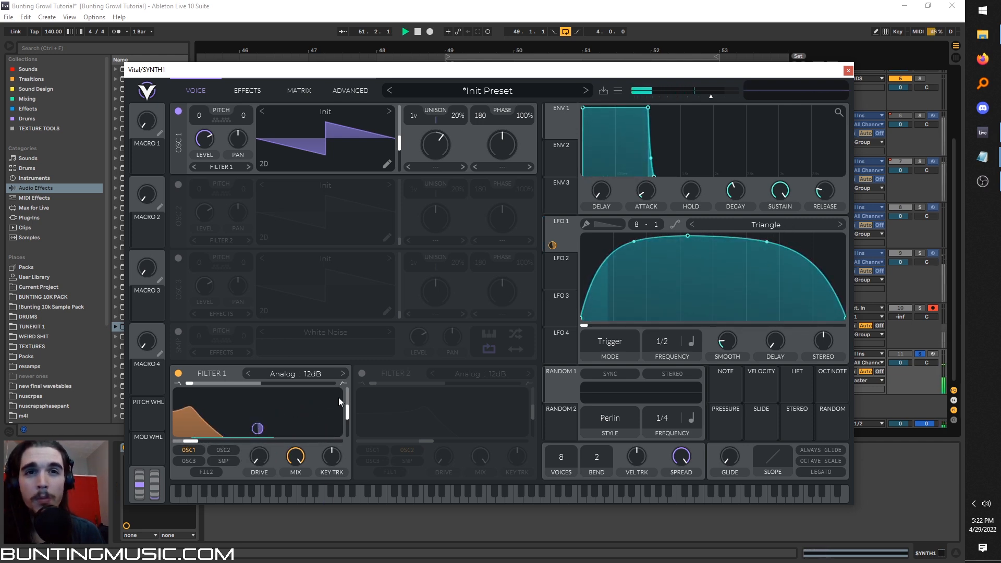
key("space")
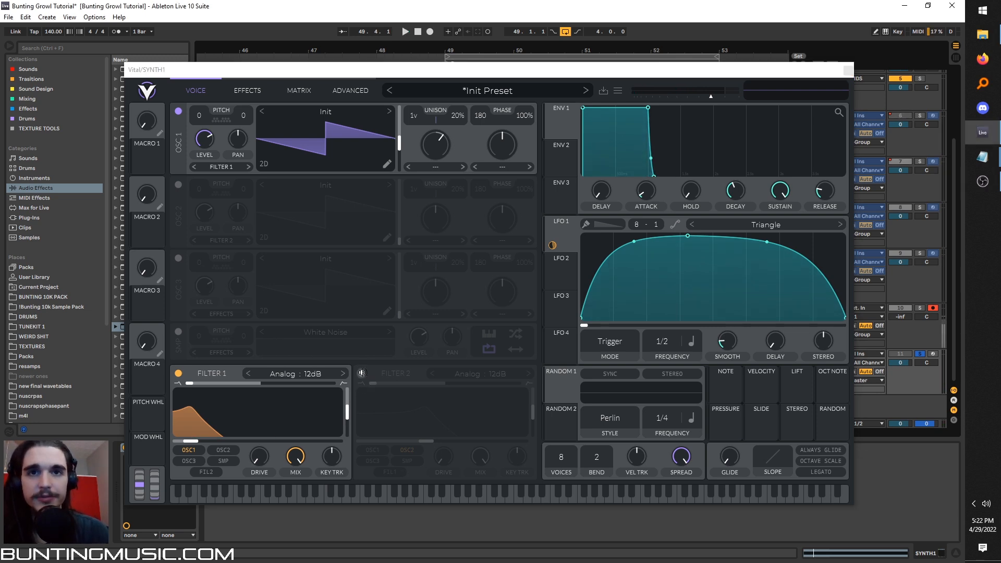
Enable filter 2 as a high-pass fed by filter 1 and modulate its cutoff with LFO 1.
left_click(361, 374)
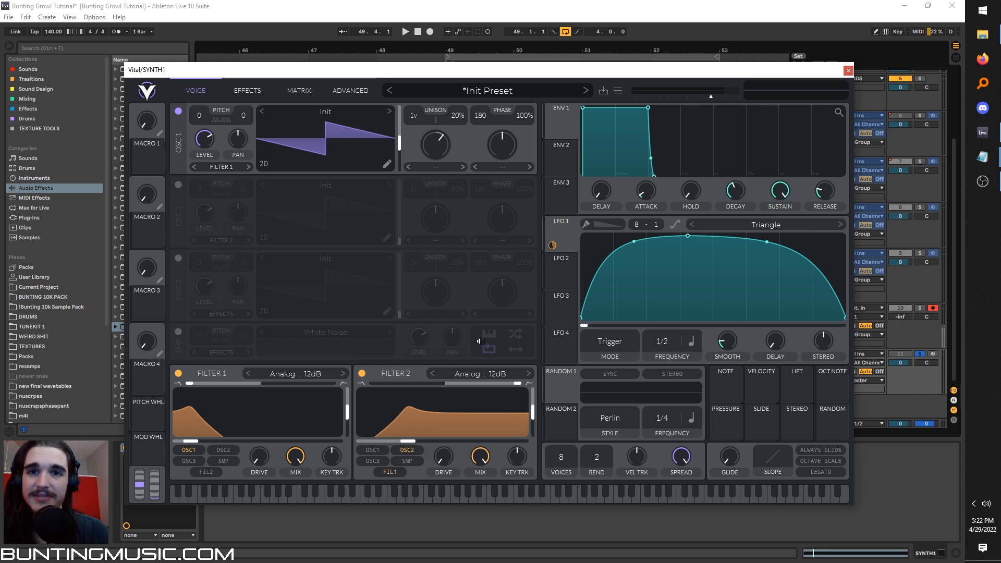
left_click_drag(550, 244, 417, 441)
key("space")
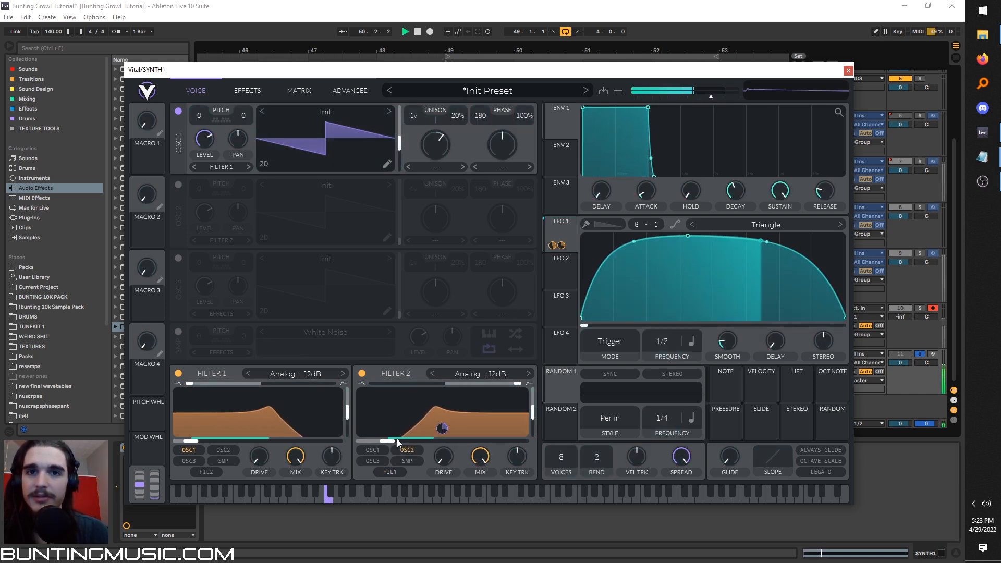
left_click(389, 472)
key("space")
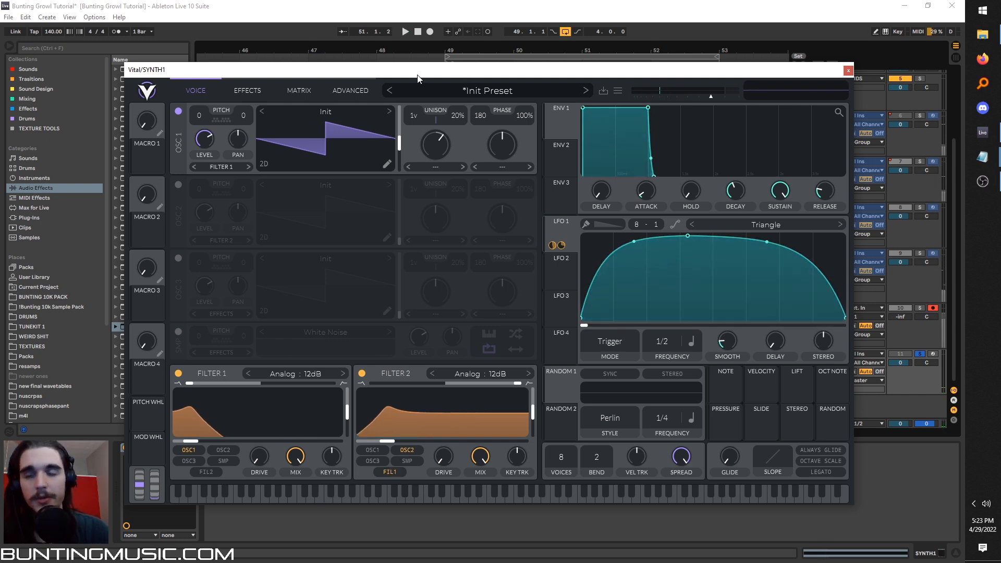
key("space")
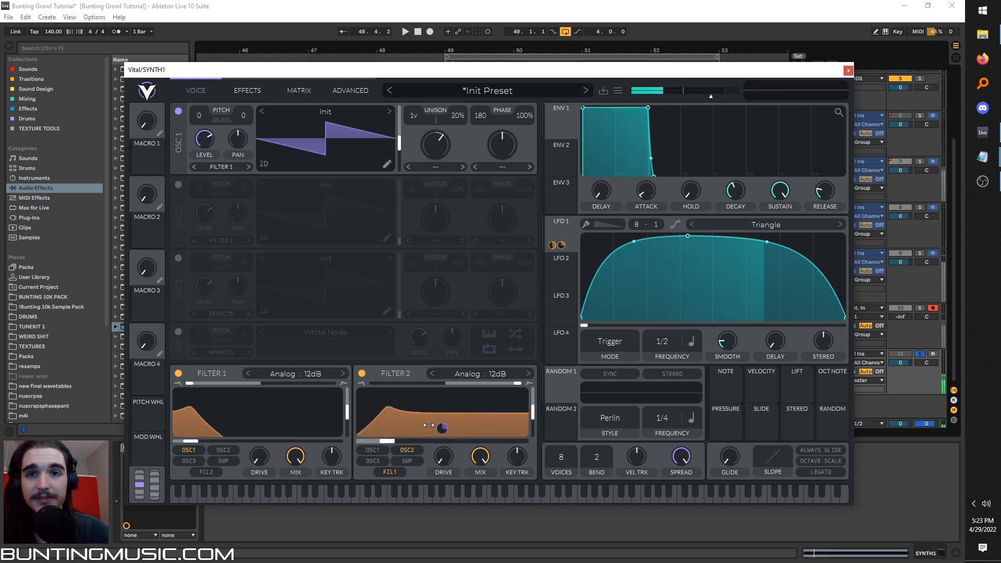
Enable oscillator 2 and load the Factory wavetable Basic Shapes into it.
left_click(178, 184)
left_click(317, 186)
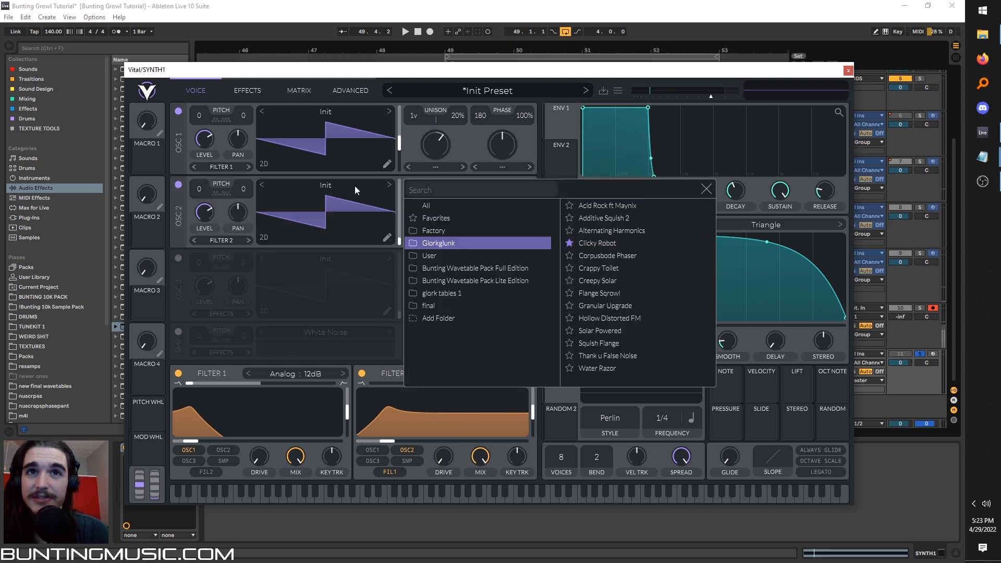
left_click(481, 230)
double_click(613, 204)
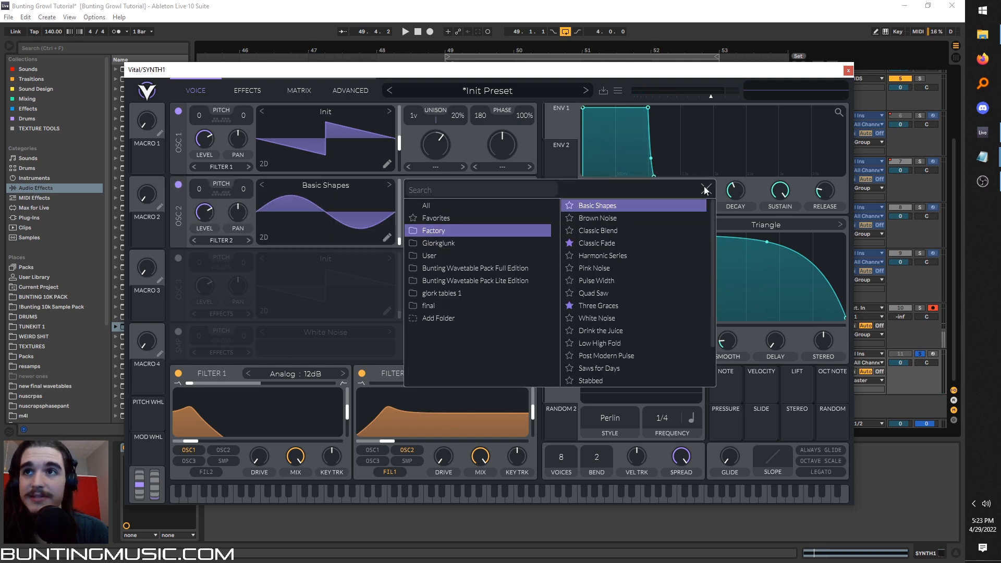
Route oscillator 2 to Direct Out and audition the patch with the oscillator switched off and on.
left_click(241, 240)
left_click(235, 304)
key("space")
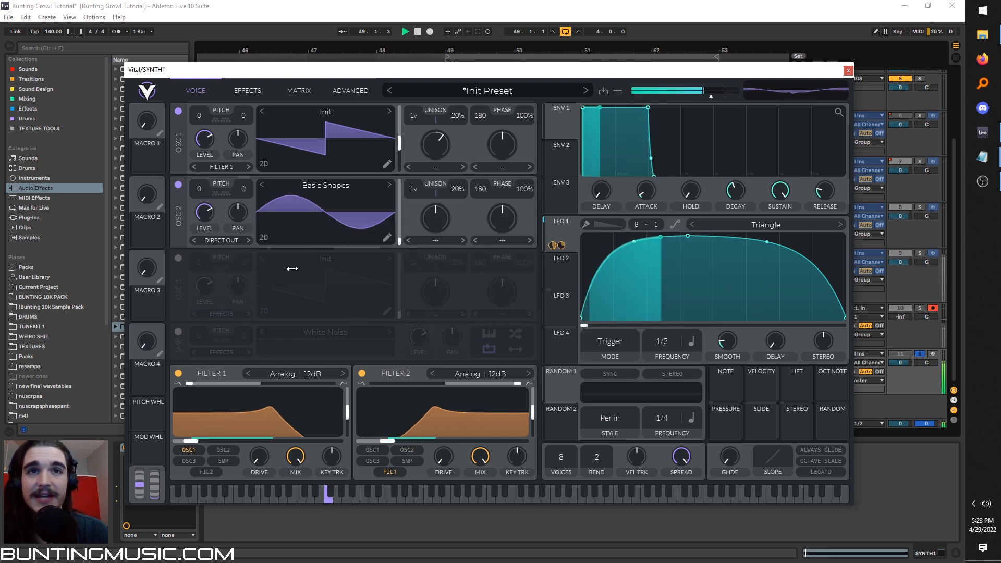
left_click(179, 184)
left_click(179, 185)
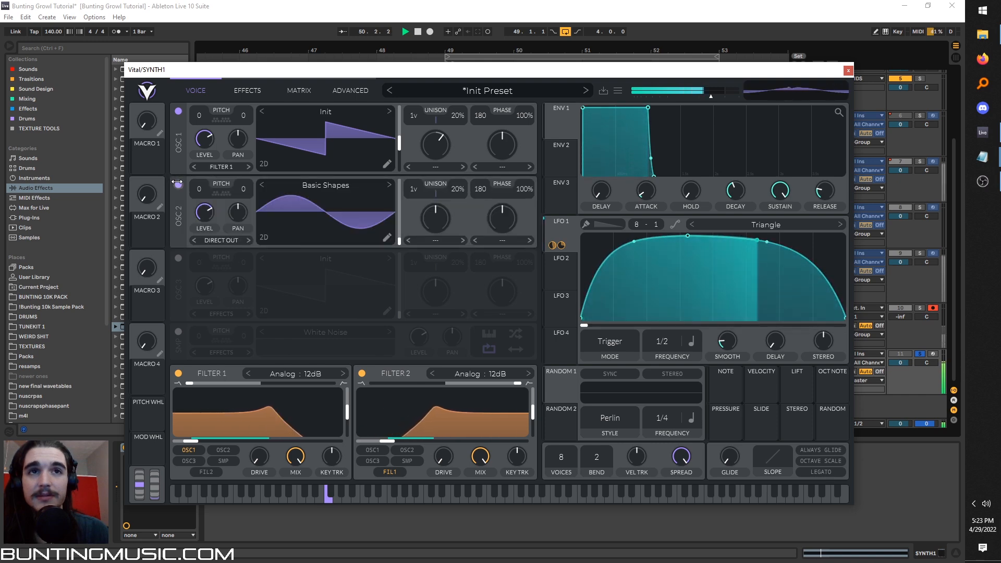
key("space")
key("space")
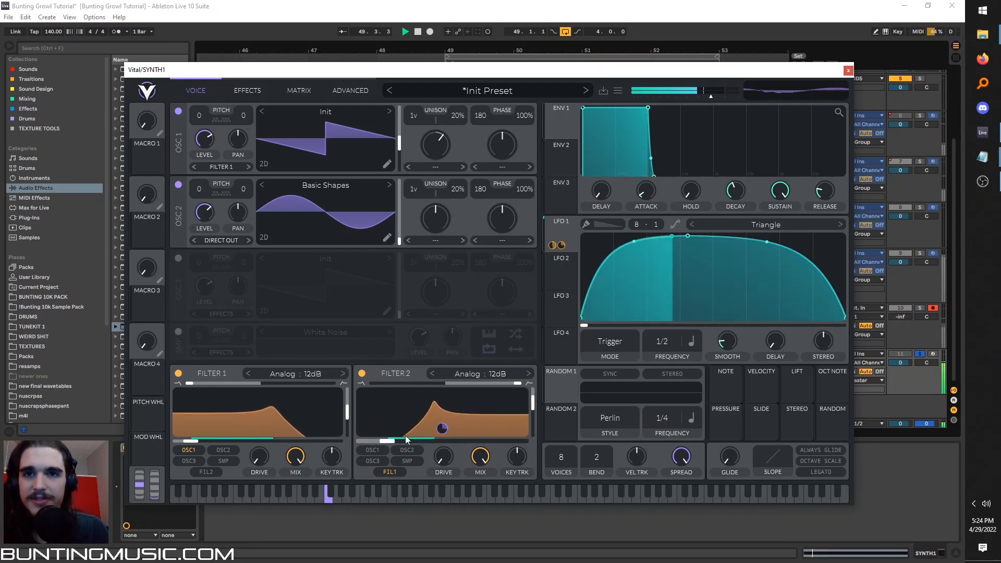
Raise filter 2's resonance slightly and lower its cutoff during playback.
left_click_drag(401, 440, 394, 440)
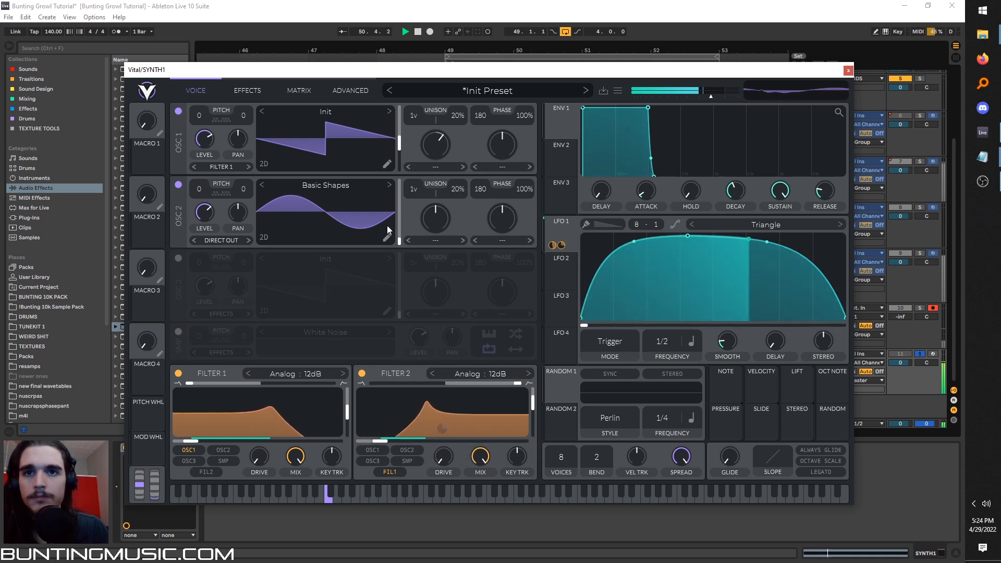
Add Sine Fold distortion at the start of the effects chain with a drive of about 17.4 dB.
left_click(247, 92)
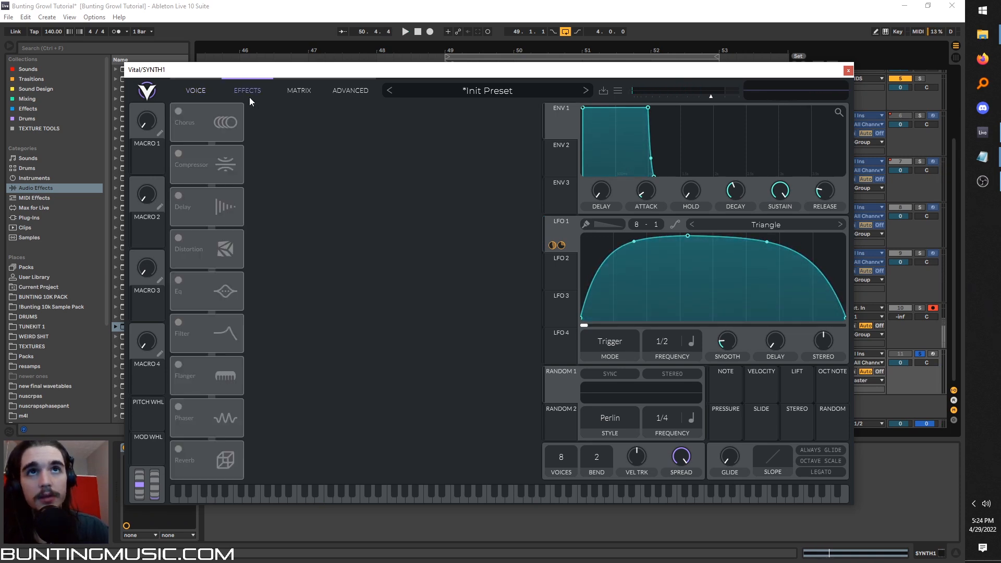
left_click(178, 237)
left_click_drag(198, 252, 209, 123)
key("space")
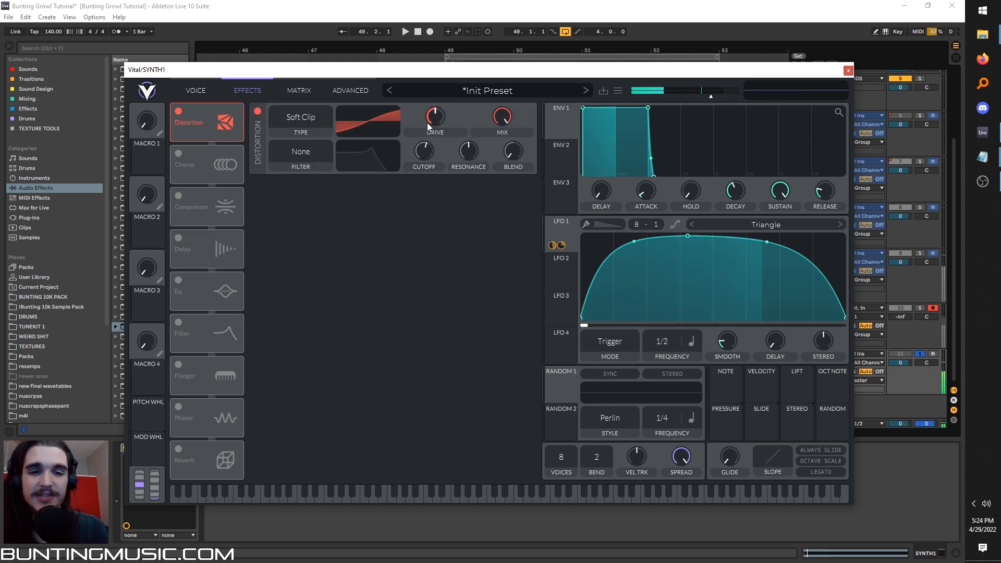
mouse_move(427, 123)
left_mouse_down()
mouse_move(436, 89)
mouse_move(433, 120)
left_mouse_up()
left_click(298, 118)
left_click(296, 183)
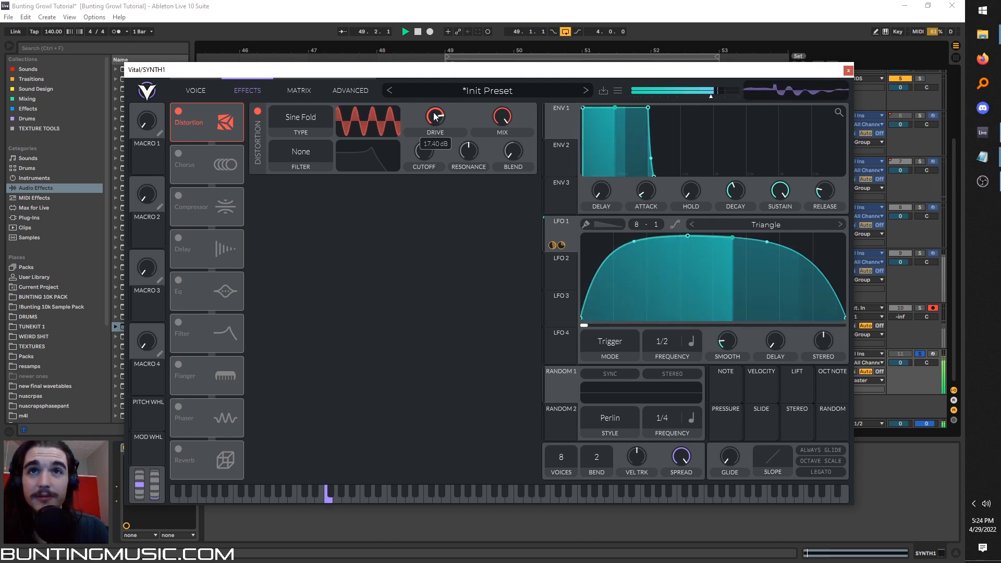
Modulate the distortion's drive with LFO 1.
left_click_drag(554, 245, 435, 130)
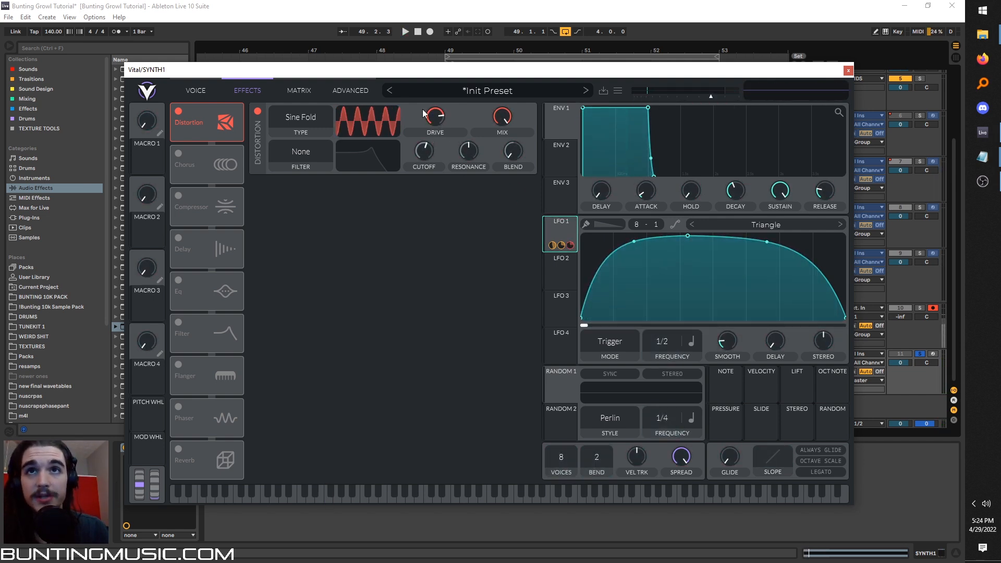
right_click(435, 123)
left_click(467, 183)
left_click_drag(553, 245, 437, 132)
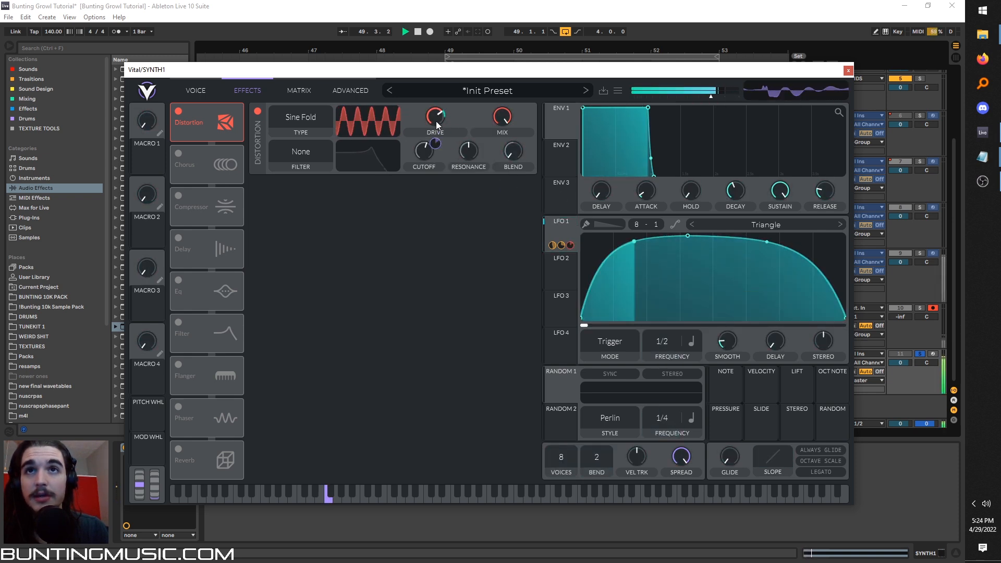
Add a Phaser directly after the distortion and set its frequency to Freeze.
left_click(183, 408)
left_click_drag(189, 412, 205, 164)
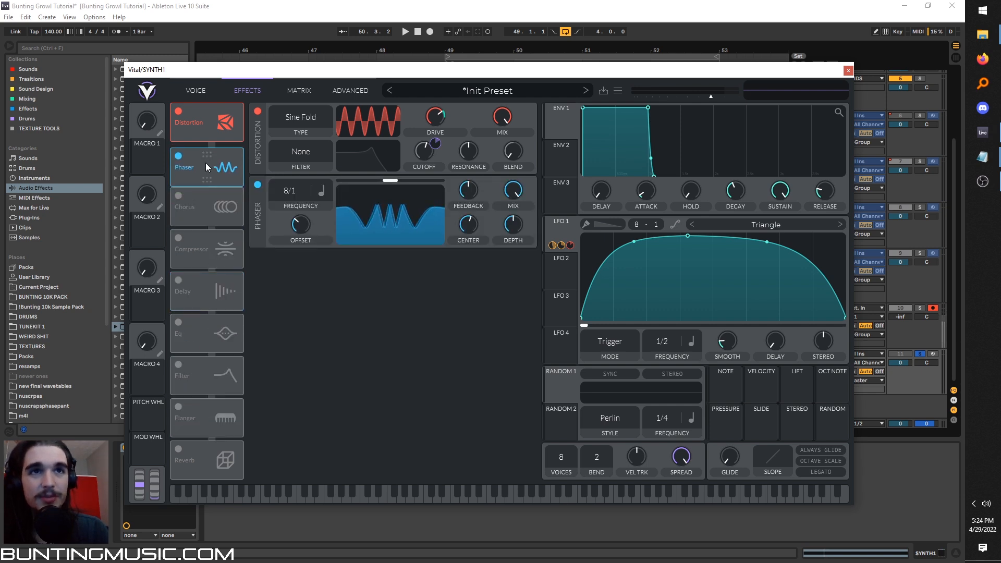
left_click_drag(295, 187, 293, 300)
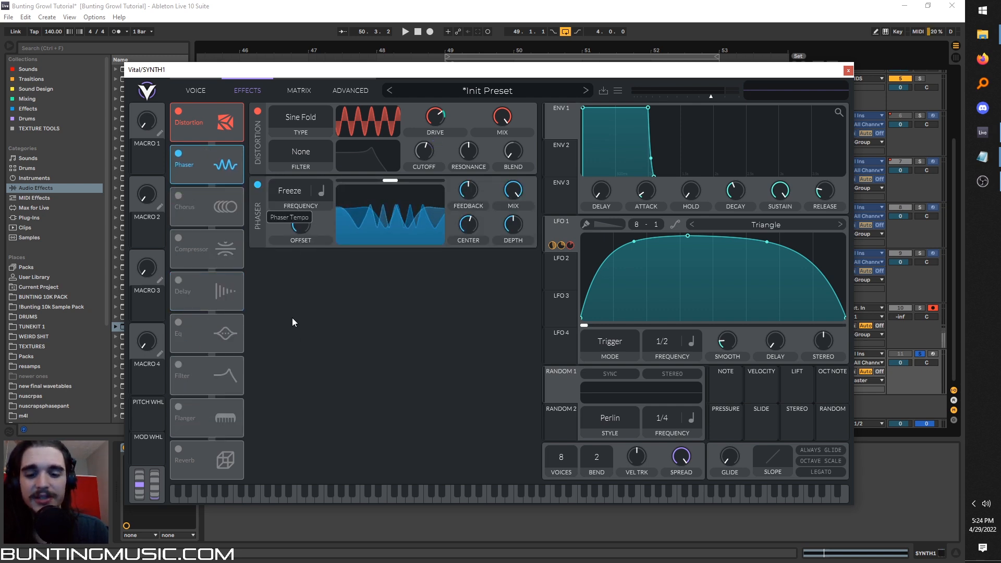
key("space")
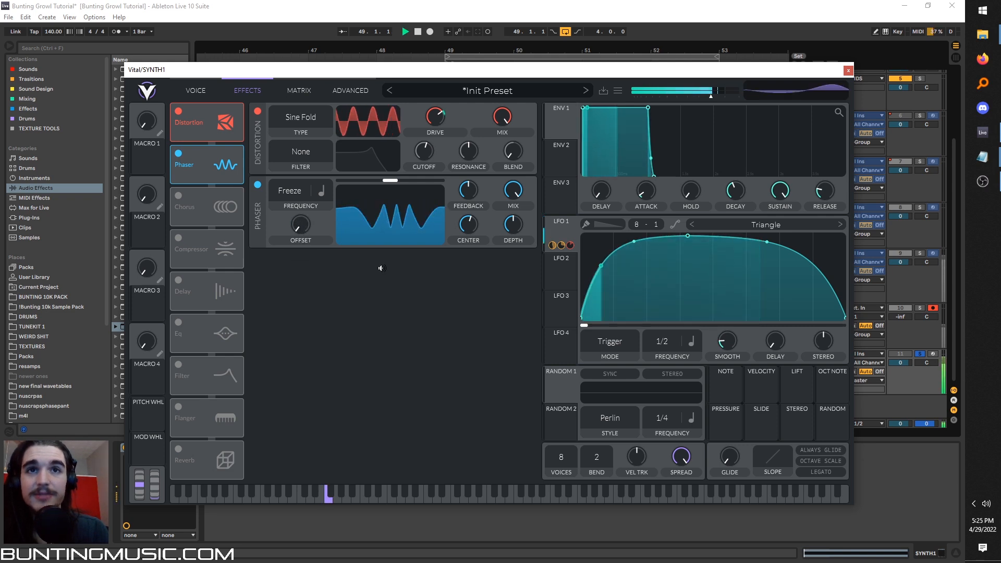
Lower the phaser's center and raise its blend to the maximum while auditioning the sound.
mouse_move(469, 225)
left_mouse_down()
mouse_move(465, 238)
mouse_move(464, 228)
left_mouse_up()
key("space")
key("space")
key("space")
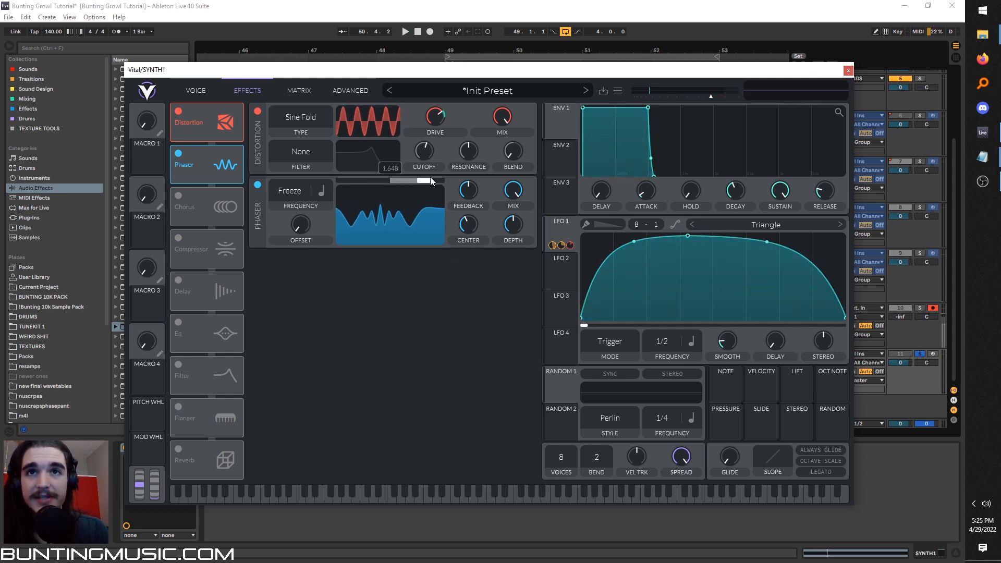
key("space")
left_click_drag(468, 229, 467, 228)
key("space")
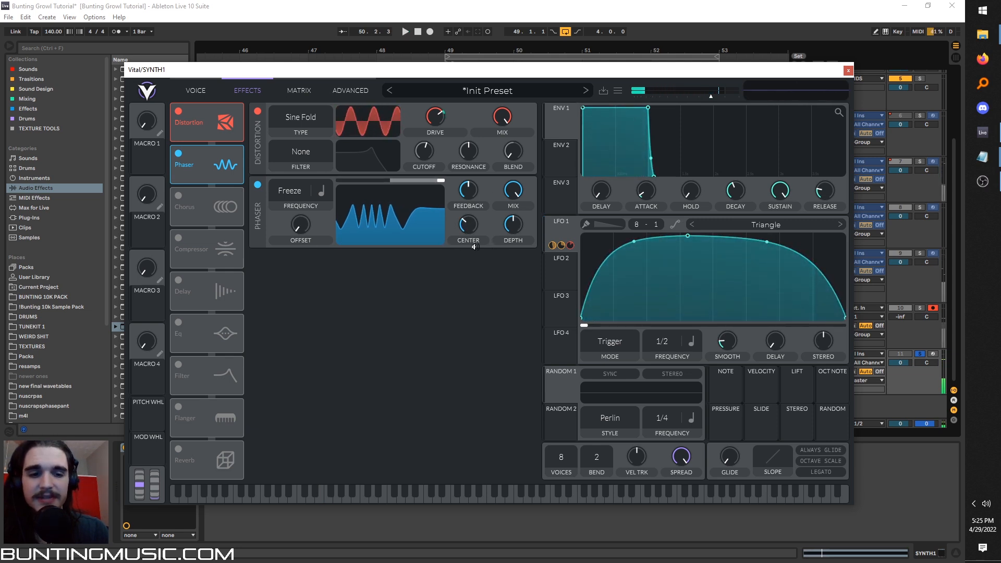
Modulate the phaser's center with LFO 1 and audition the movement.
left_click_drag(560, 232, 468, 224)
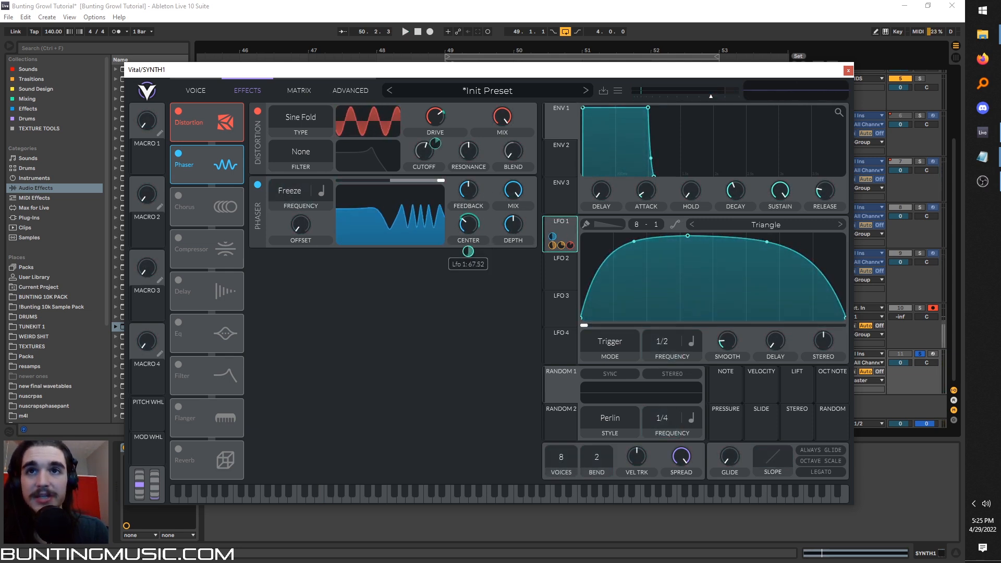
key("space")
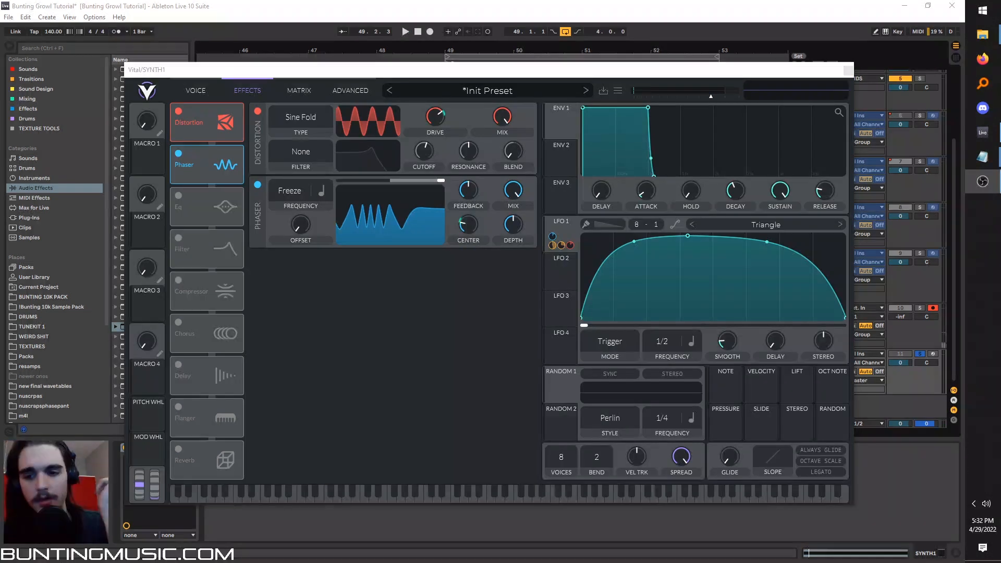
Enable the EQ after the phaser with its low band set as a low cut.
left_click(178, 196)
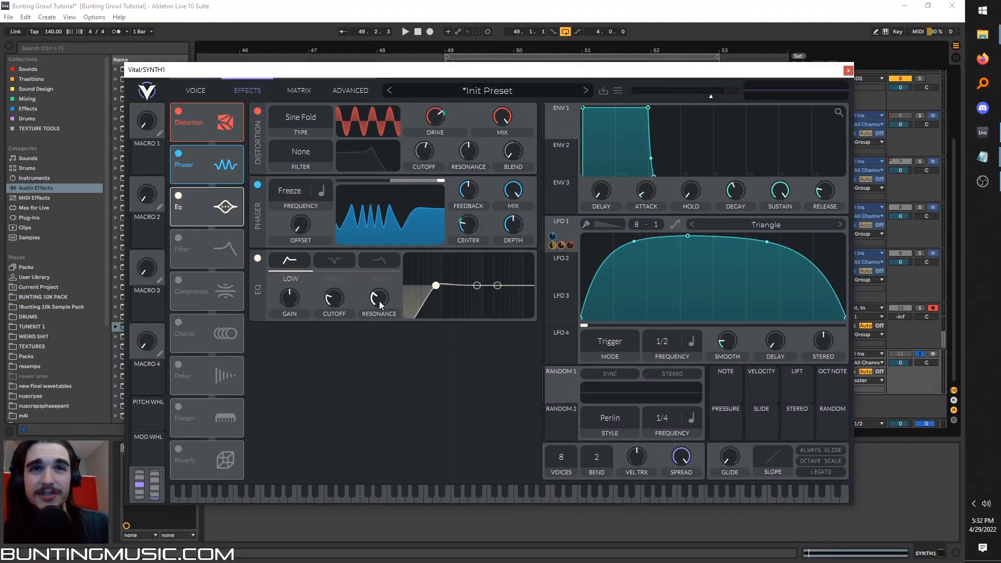
key("space")
Modulate the EQ low band's cutoff with LFO 1 by about 46 and raise the band's resonance.
key("space")
left_click_drag(571, 223, 332, 342)
key("space")
left_click_drag(336, 307, 334, 335)
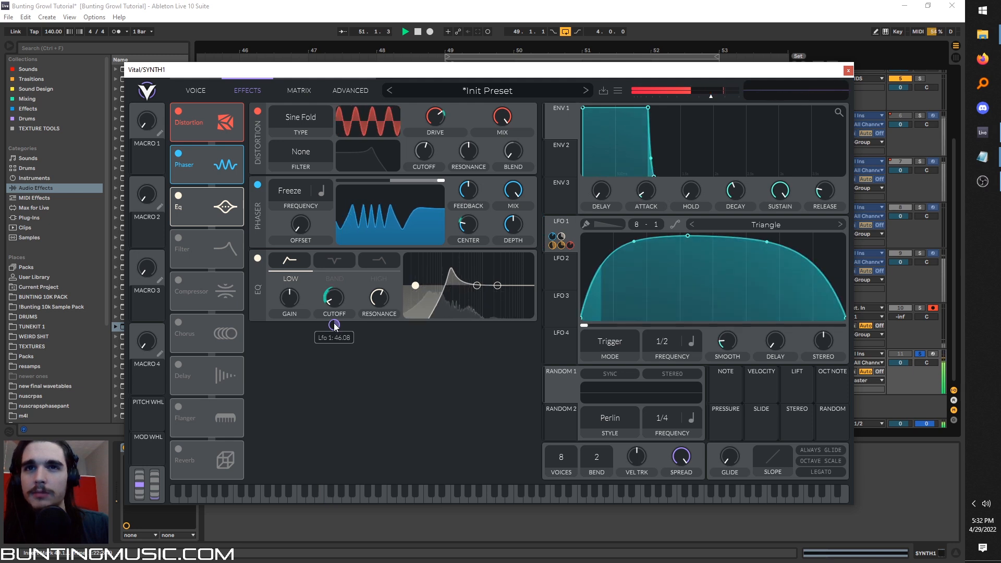
key("space")
Set the EQ's middle band to a notch and modulate its cutoff with LFO 1.
left_click(338, 259)
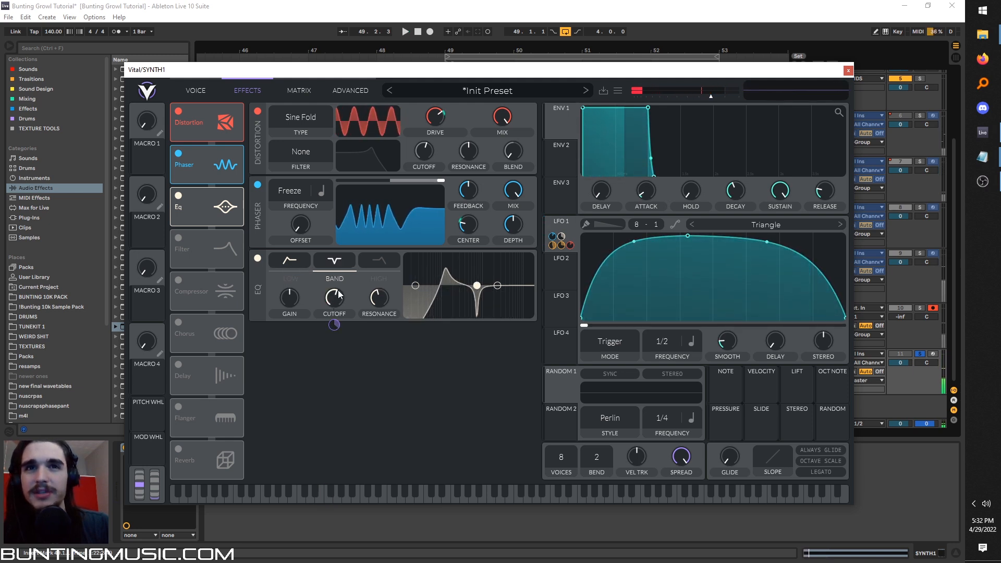
left_click_drag(568, 223, 335, 297)
key("space")
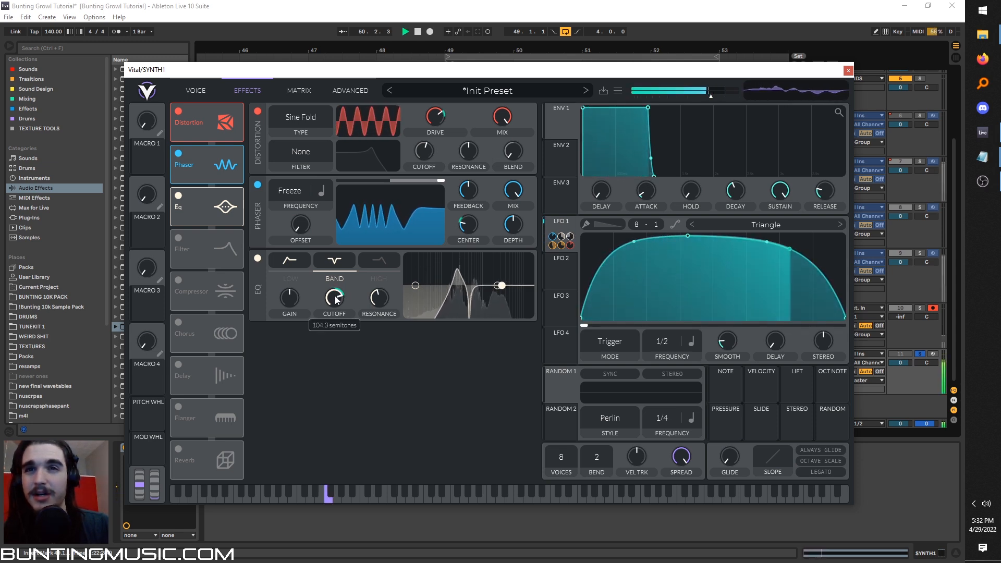
key("space")
Set the EQ's high band to a high cut and modulate its cutoff with LFO 1 by about 95.
left_click(385, 258)
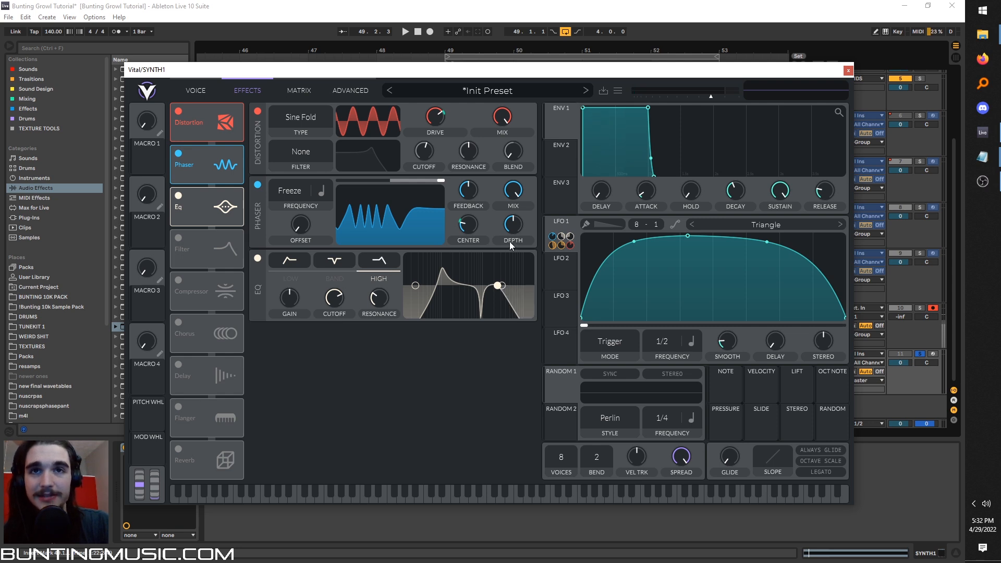
left_click_drag(561, 240, 339, 301)
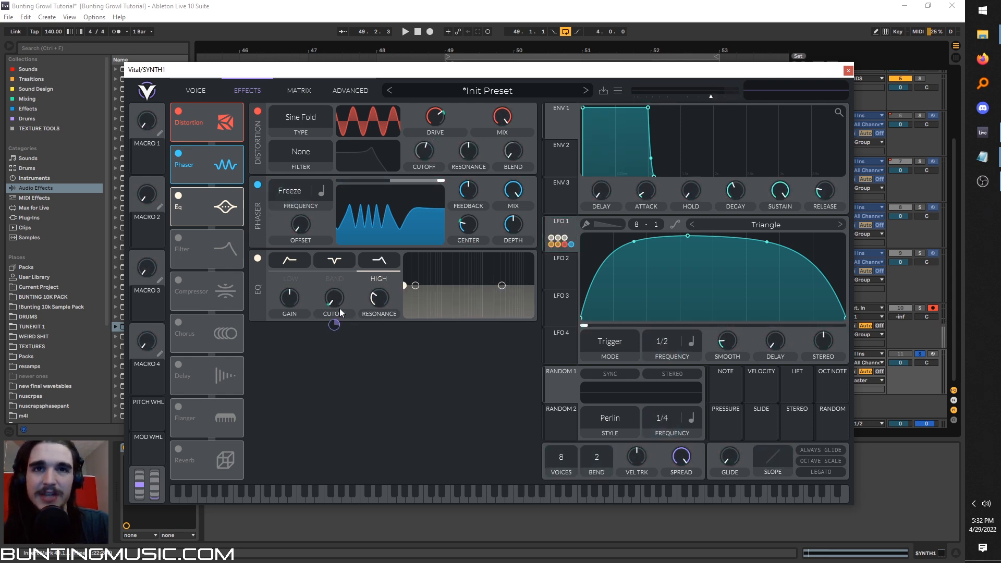
key("space")
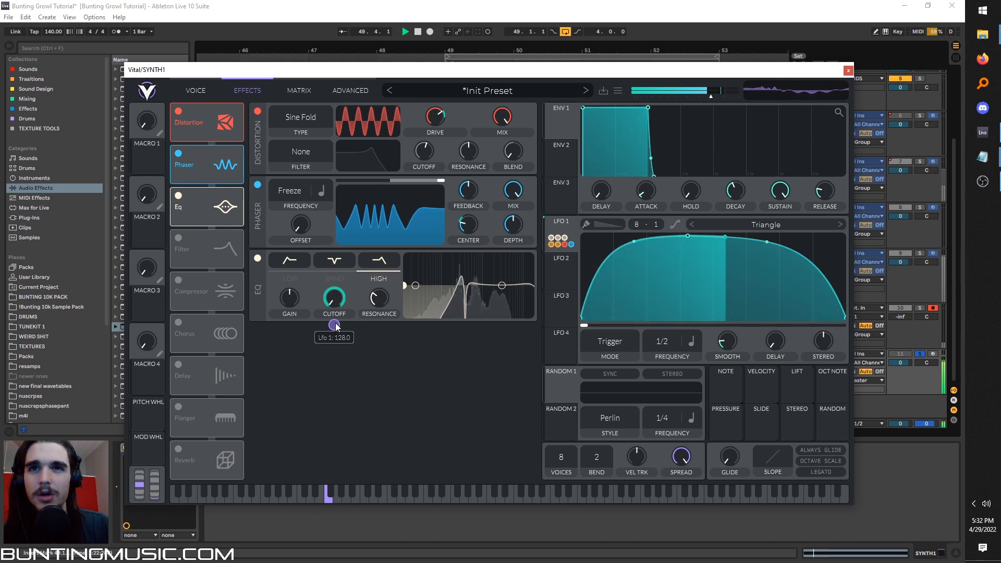
left_click_drag(334, 325, 335, 327)
key("space")
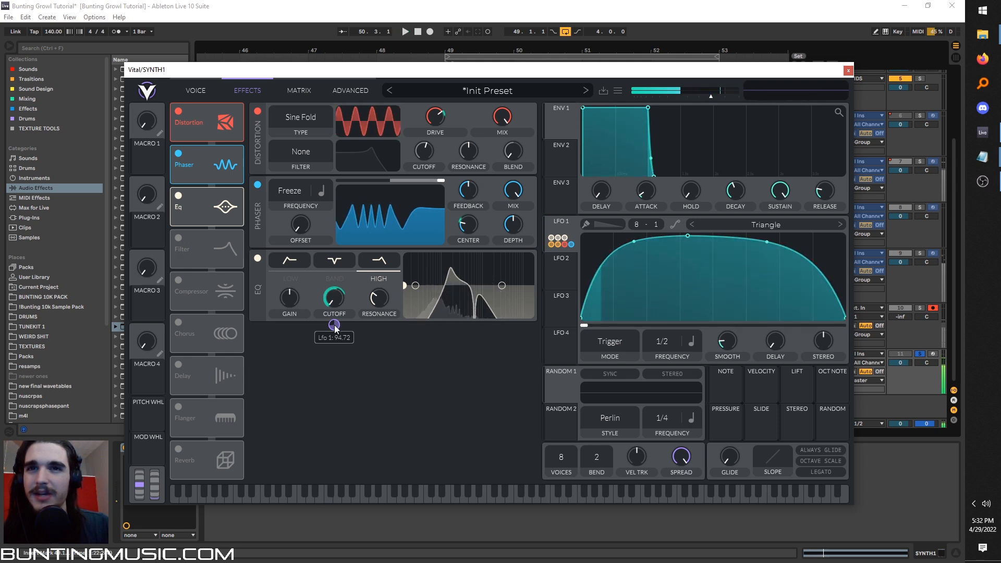
Enable the filter effect after the EQ and set its mode to Formant AOIE.
left_click(178, 238)
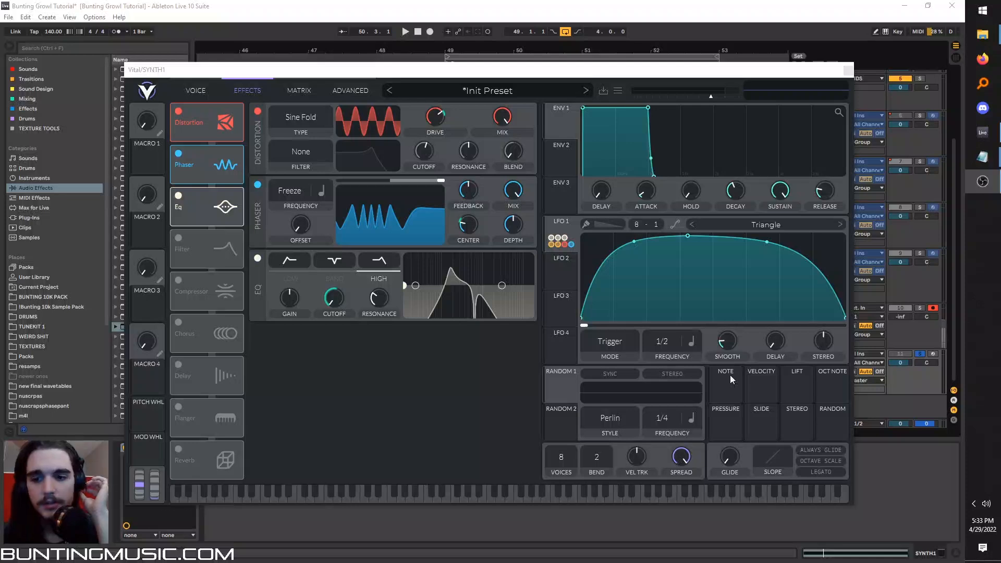
left_click(183, 235)
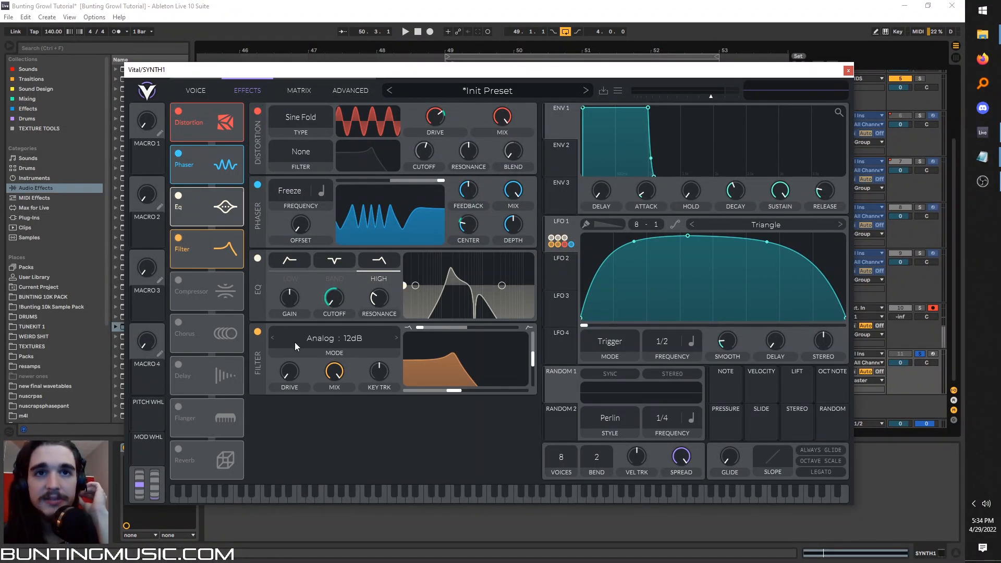
left_click(298, 340)
left_click(312, 341)
left_click(364, 337)
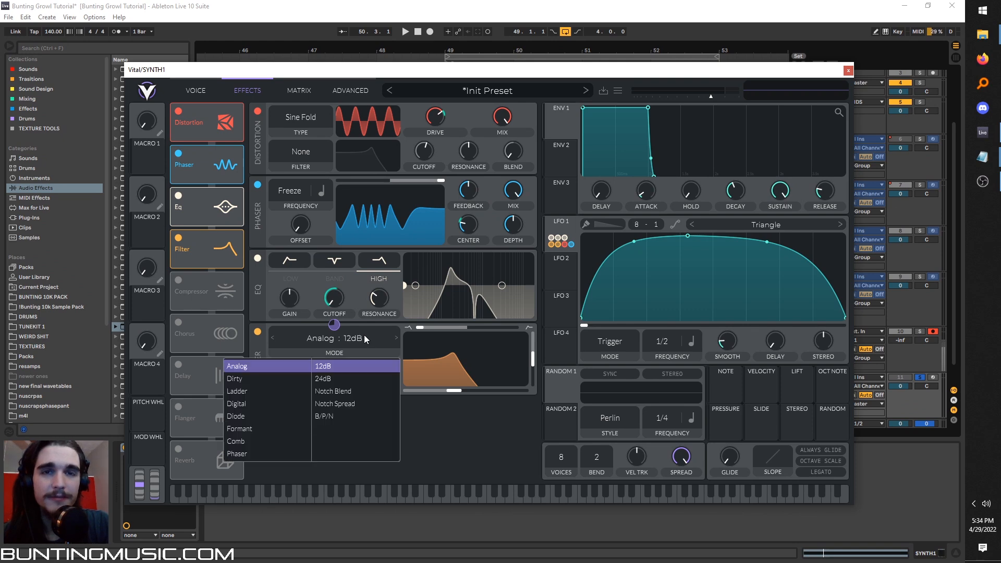
left_click(270, 430)
left_click(493, 433)
Lower the formant filter's transpose slightly and reduce its peak to zero while auditioning the bass.
key("space")
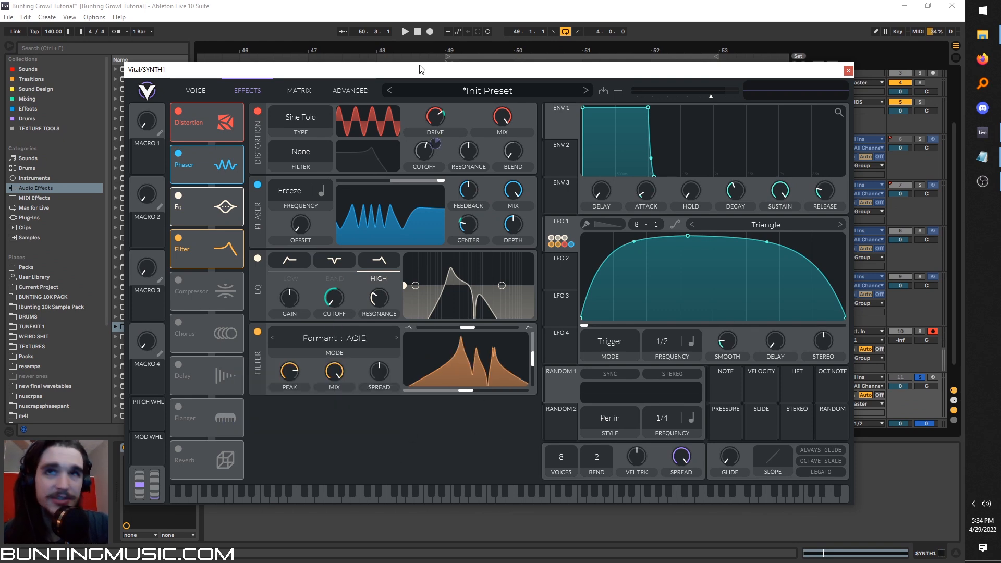
key("space")
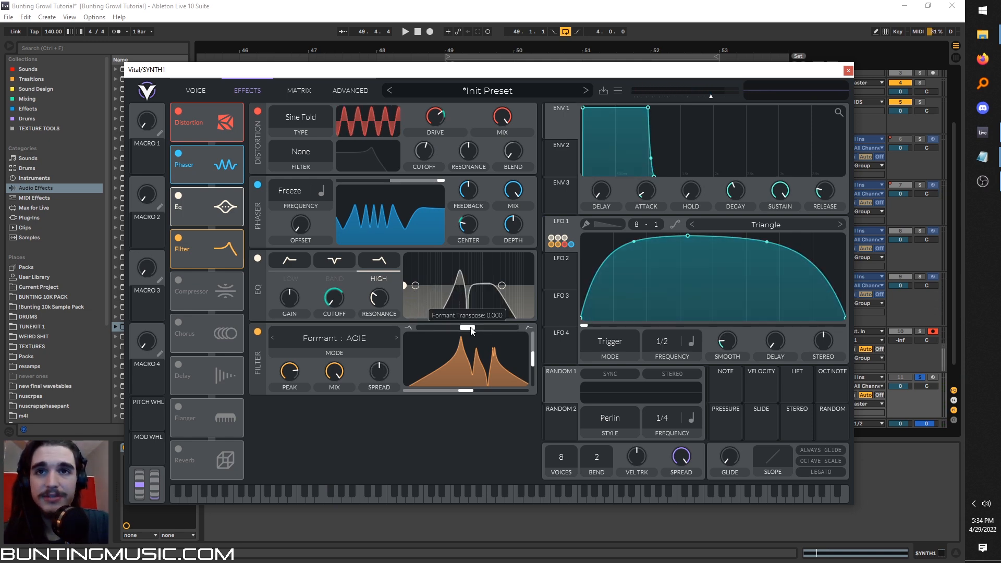
key("space")
mouse_move(458, 327)
left_mouse_down()
mouse_move(419, 326)
mouse_move(460, 328)
left_mouse_up()
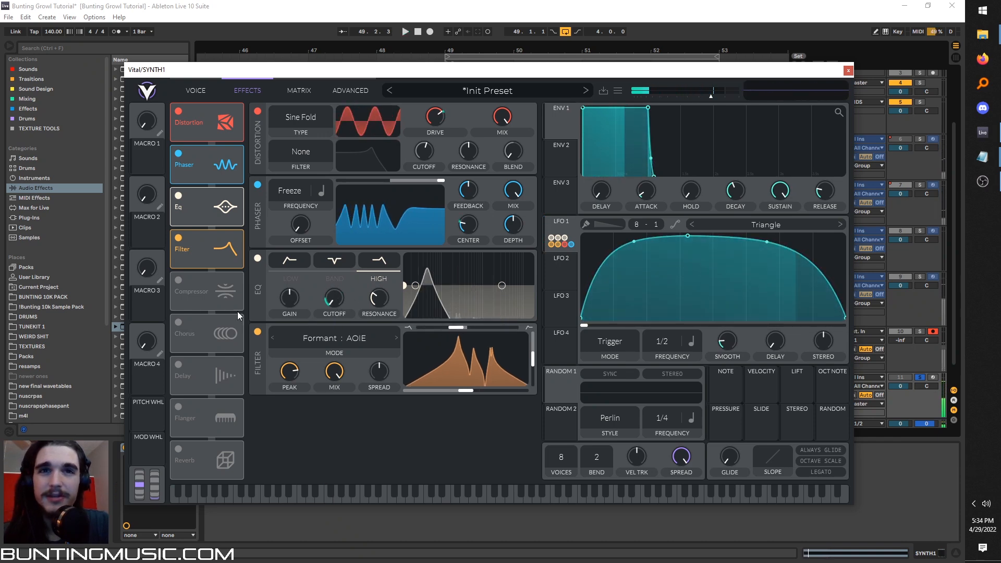
left_click_drag(294, 371, 292, 388)
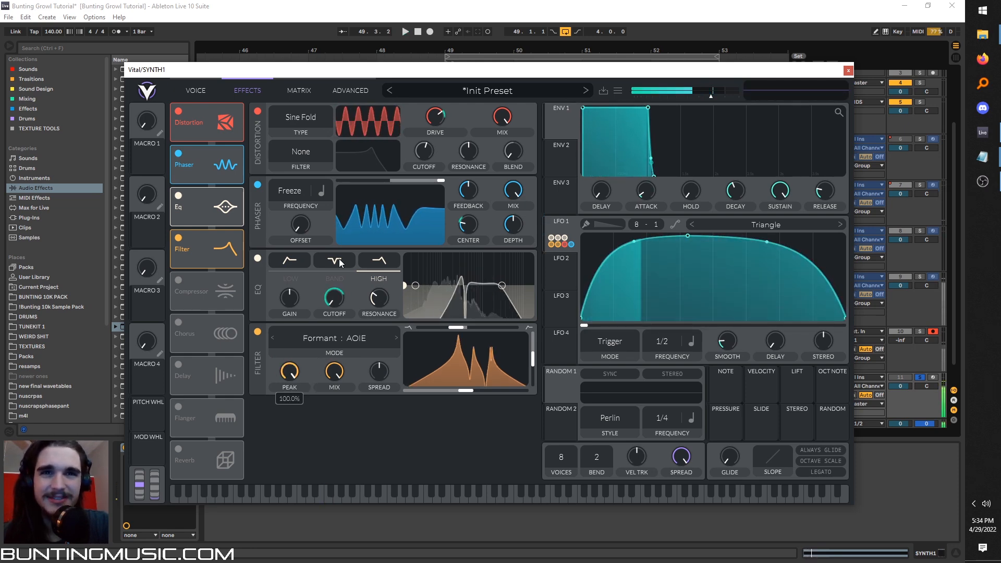
Position Formant X slightly below its midpoint and lower Formant Y on the formant filter.
left_click_drag(469, 392, 543, 386)
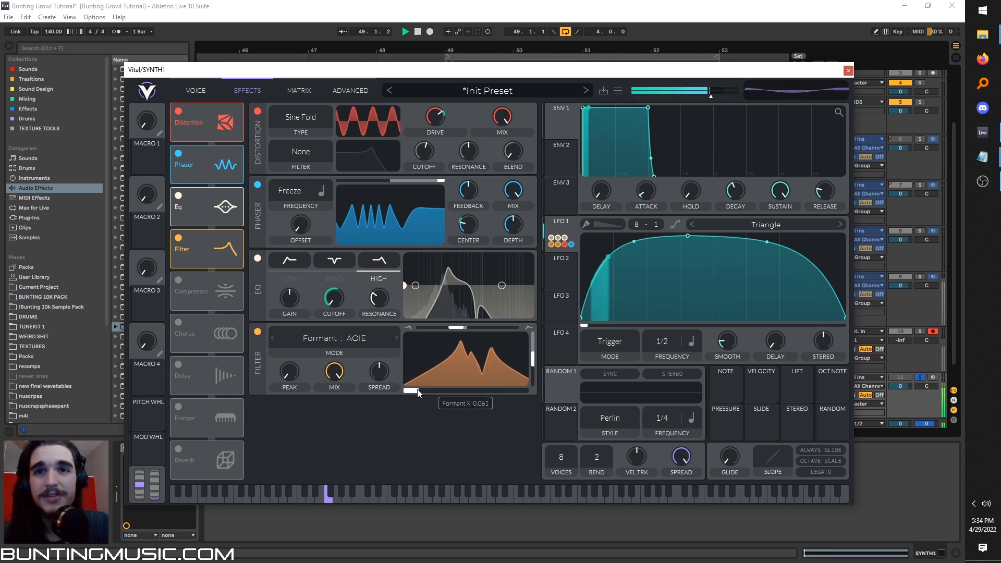
left_click_drag(455, 388, 461, 387)
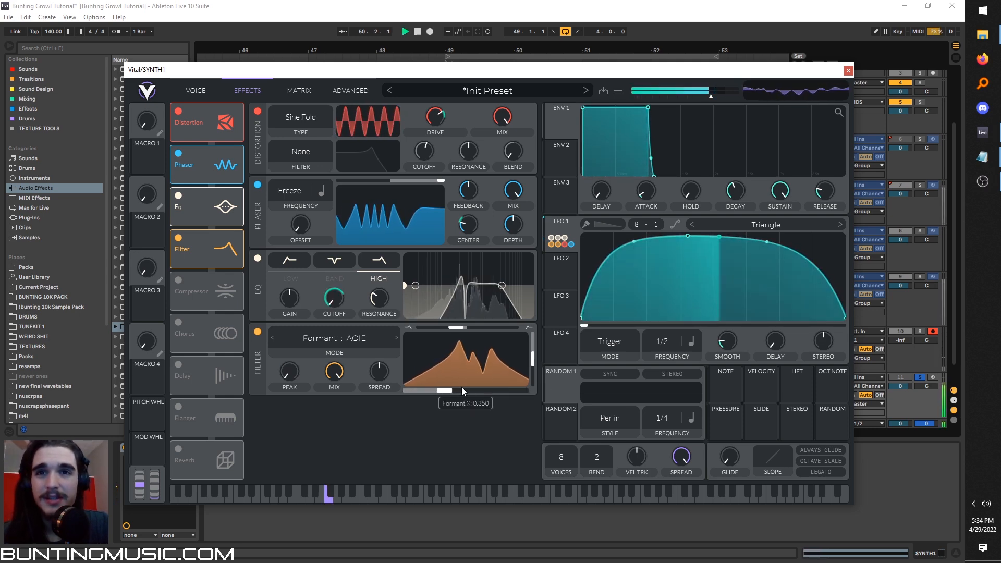
left_click_drag(532, 359, 511, 373)
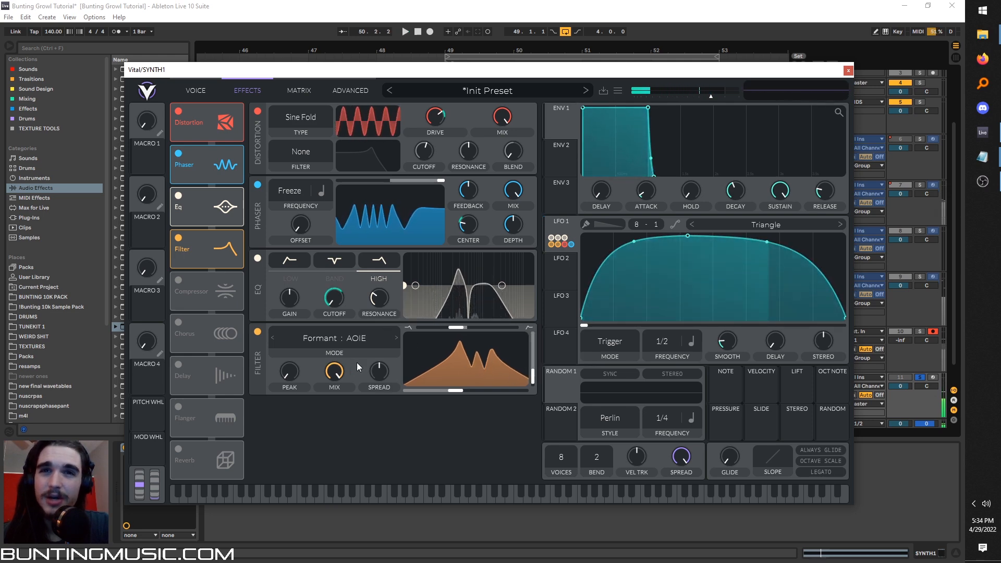
Set the formant filter's spread to -63% and modulate it with LFO 1.
left_click_drag(383, 365, 385, 397)
key("space")
left_click_drag(558, 241, 380, 398)
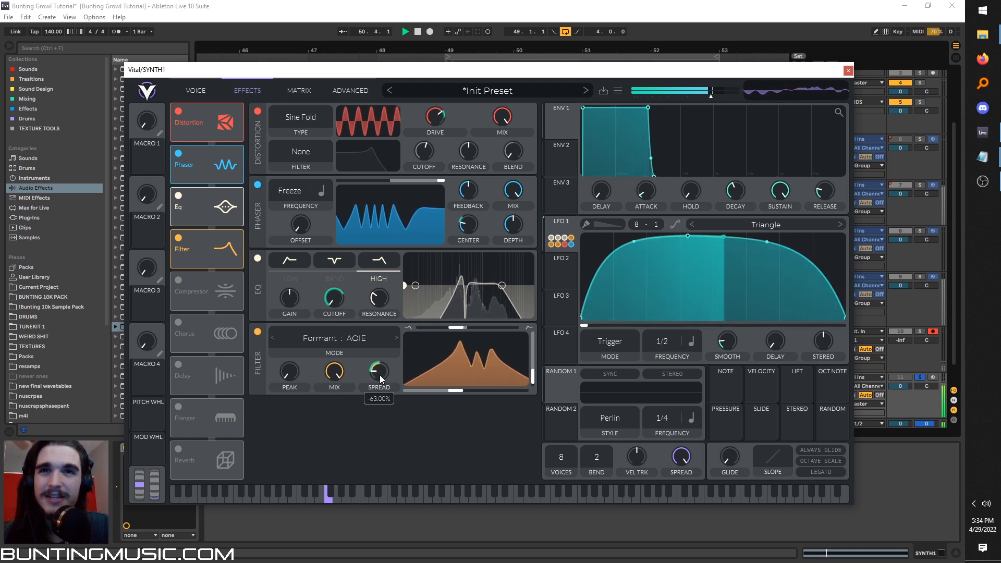
Enable the compressor in Multiband mode and lower its mix.
left_click(178, 280)
key("space")
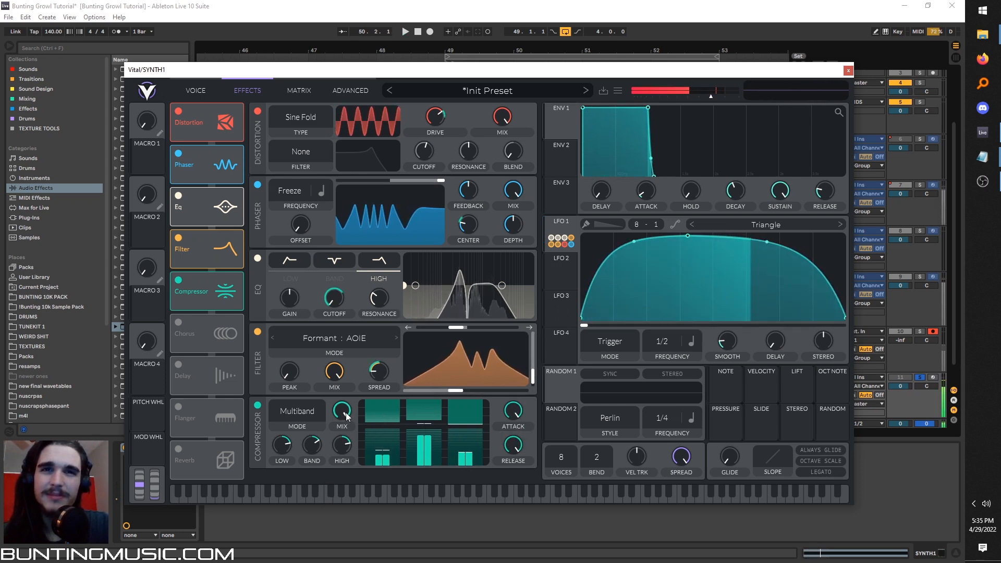
Set the pitch bend range to 12 semitones and audition the bass with the pitch wheel.
left_click_drag(598, 457, 616, 361)
key("space")
mouse_move(141, 484)
left_mouse_down()
mouse_move(149, 468)
mouse_move(148, 507)
mouse_move(154, 461)
mouse_move(155, 473)
left_mouse_up()
key("space")
key("space")
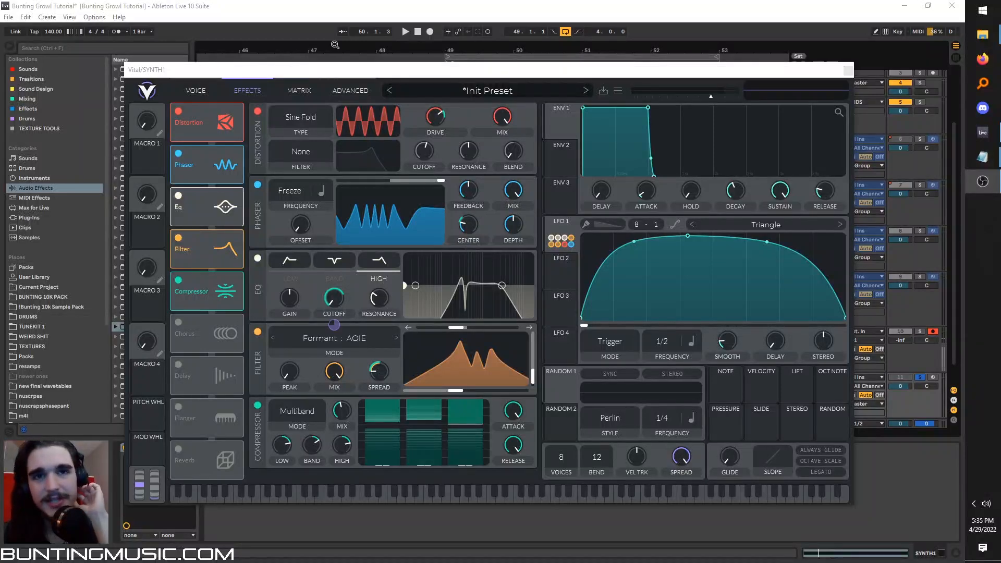
Enable the chorus effect and set its frequency to Freeze.
left_click_drag(352, 71, 353, 52)
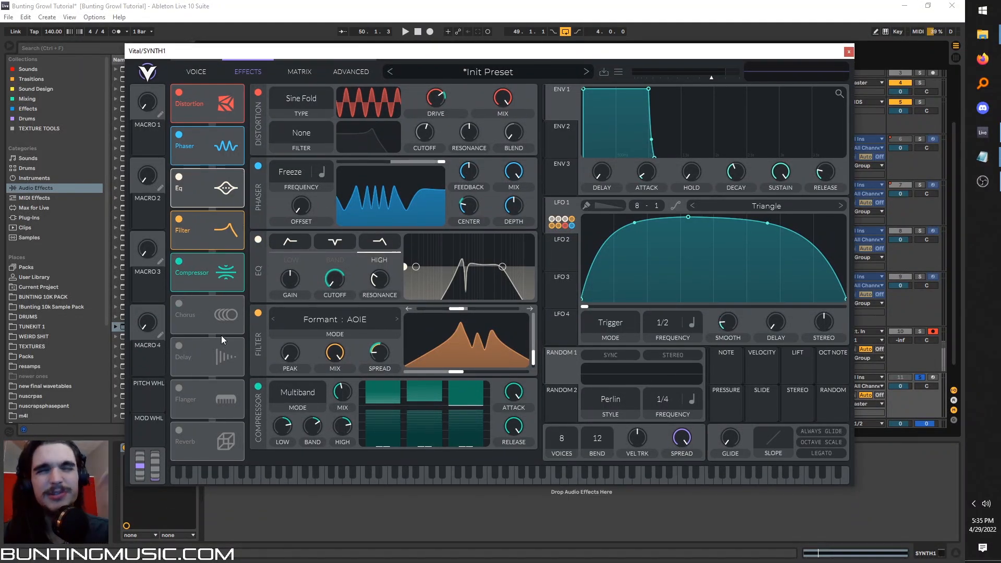
left_click(179, 305)
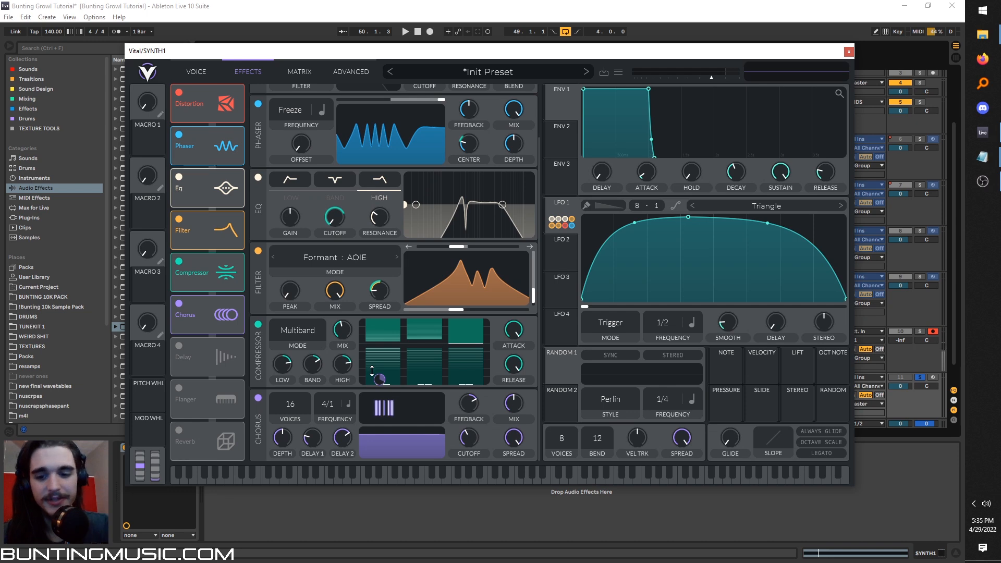
key("space")
key("space")
left_click_drag(327, 408, 321, 451)
key("space")
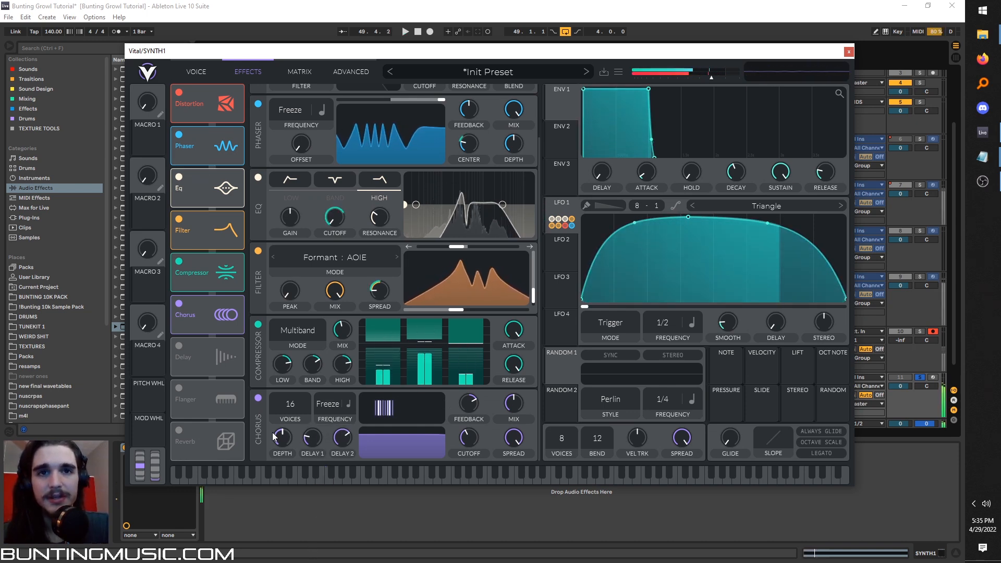
Set the chorus depth and feedback to zero and modulate Delay 1 with LFO 1.
mouse_move(312, 443)
left_mouse_down()
mouse_move(325, 412)
mouse_move(319, 441)
left_mouse_up()
key("space")
left_click_drag(561, 218, 311, 439)
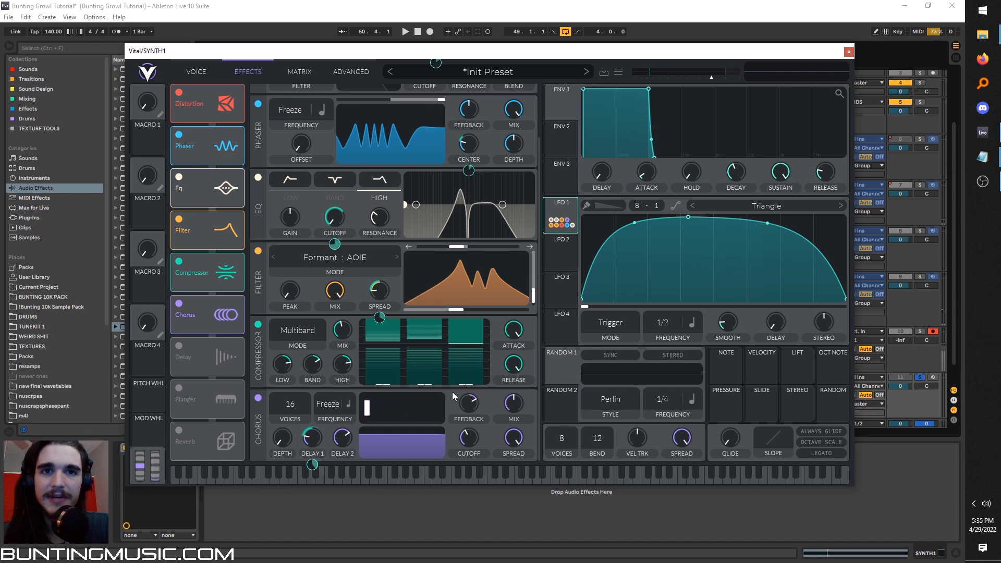
key("space")
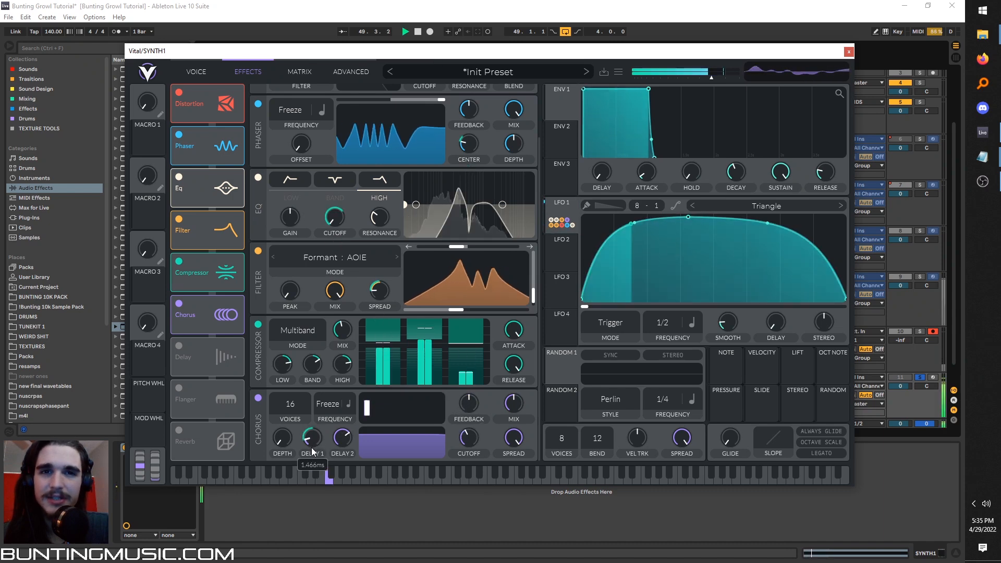
Lower the chorus mix and shorten its Delay 2 while auditioning the bass.
left_click_drag(514, 410, 504, 426)
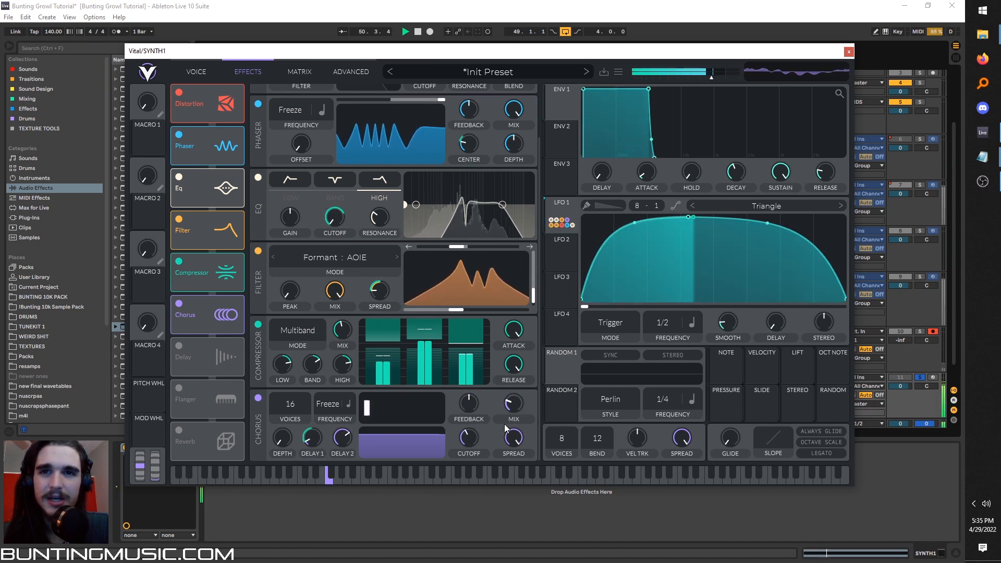
key("F9")
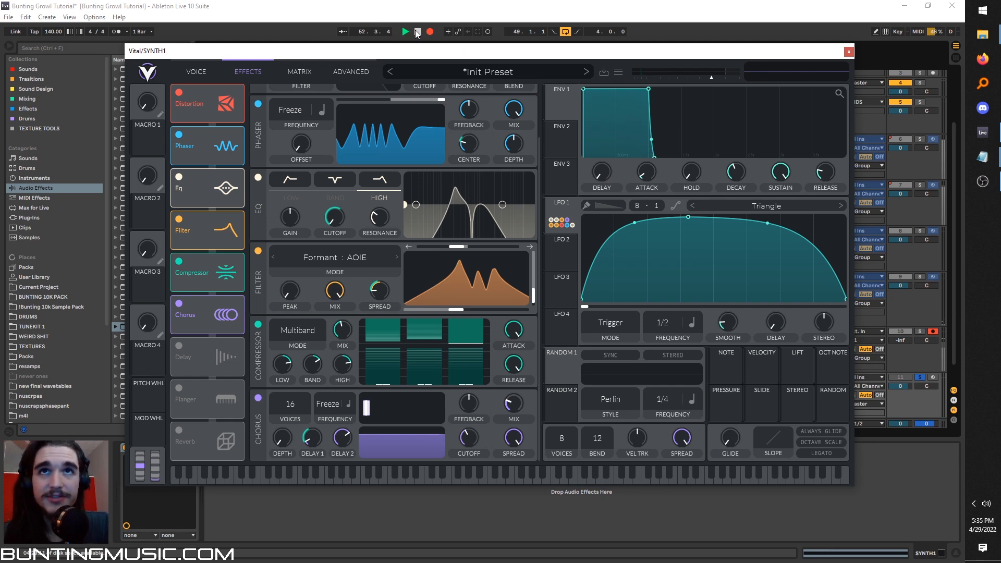
key("alt+space")
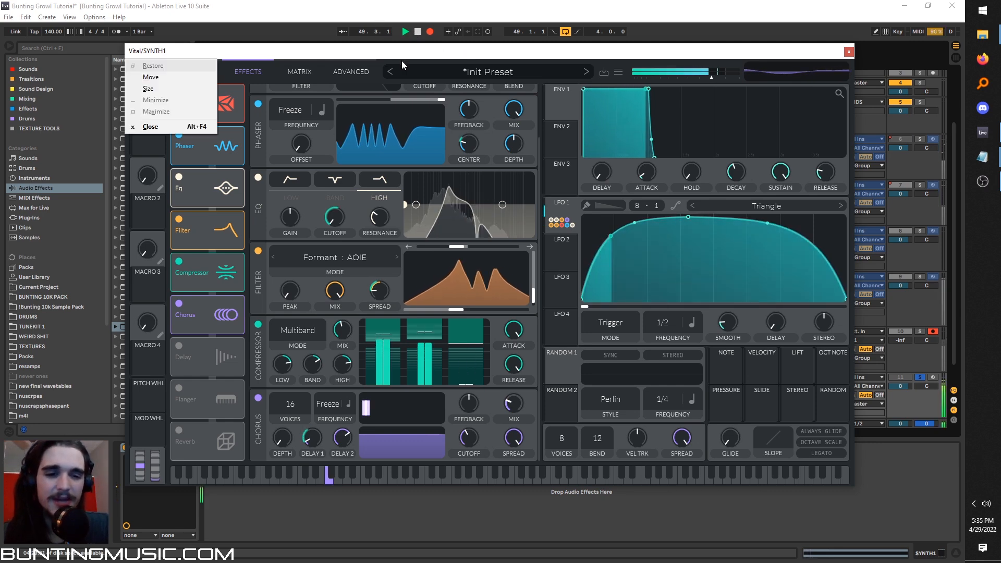
left_click(438, 52)
key("space")
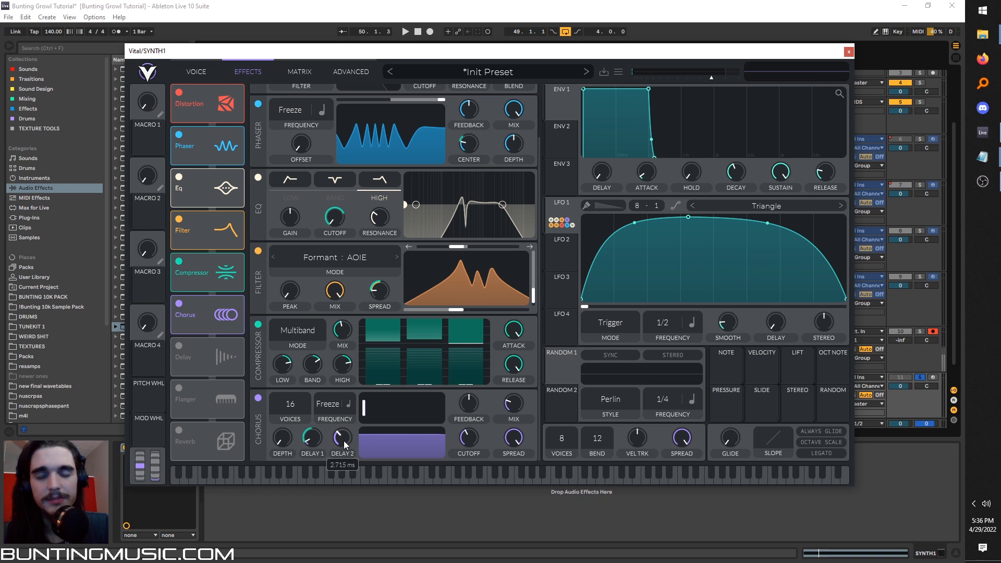
scroll(342, 438, "up", 2)
key("space")
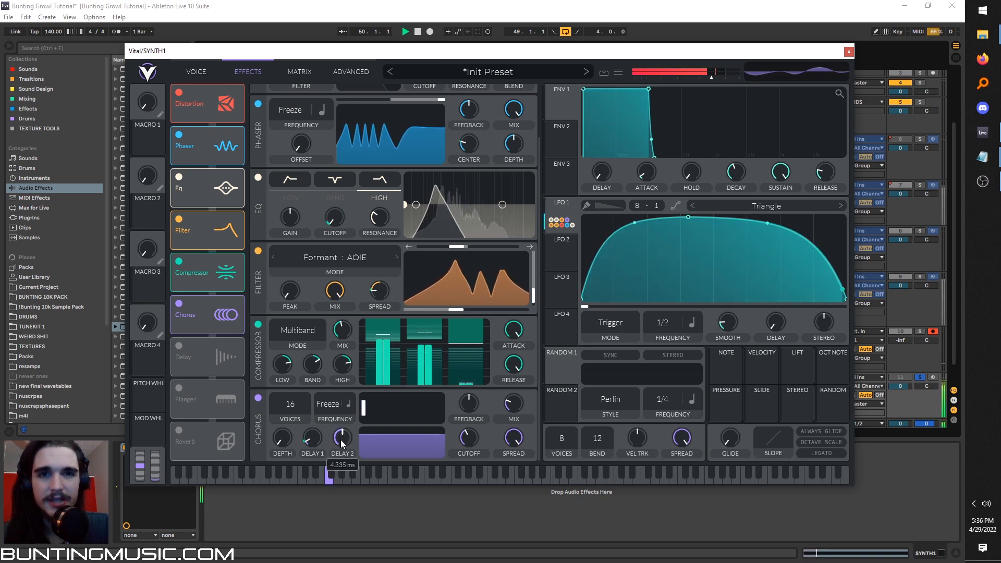
key("space")
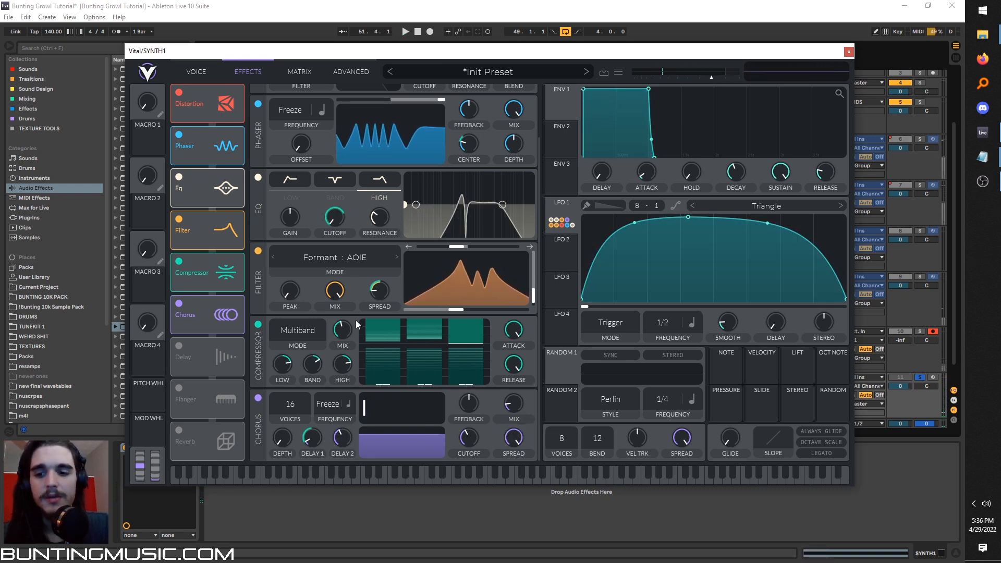
Enable the delay effect and switch its frequency from tempo-synced to seconds.
left_click(182, 344)
scroll(374, 340, "down", 3)
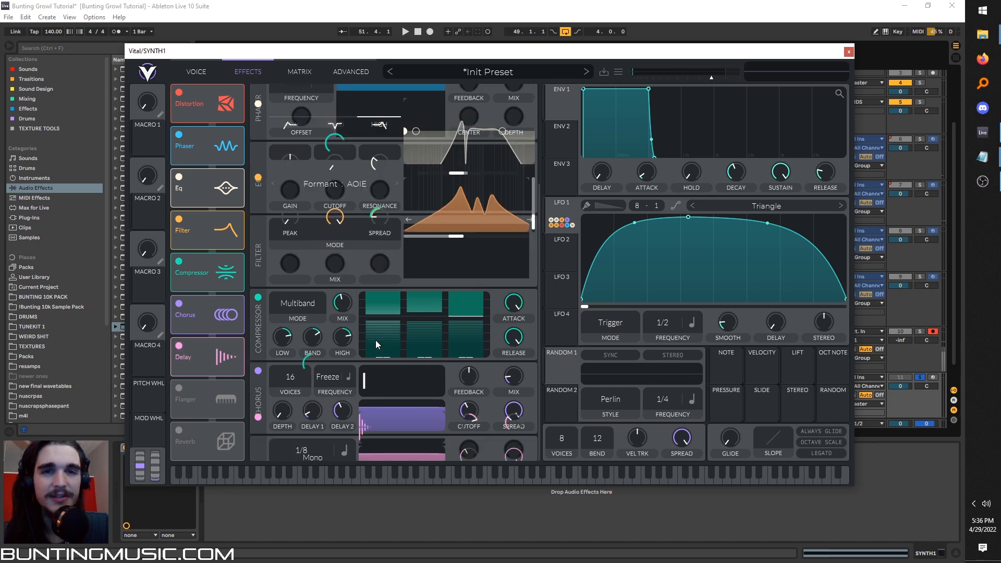
left_click(346, 405)
left_click(351, 423)
key("space")
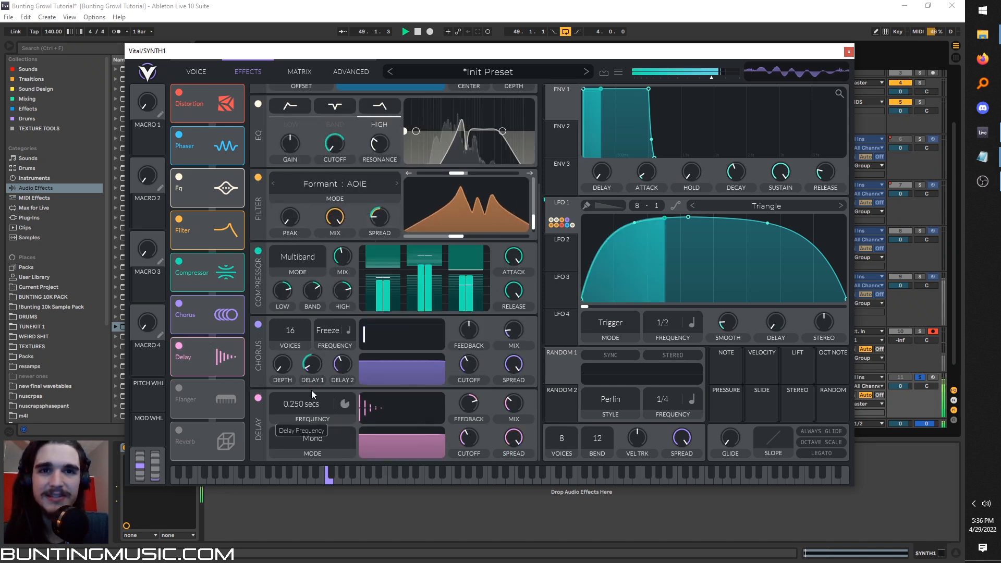
Shorten the delay time to 0.006 secs and lower the delay's feedback.
mouse_move(320, 358)
left_mouse_down()
mouse_move(325, 343)
mouse_move(319, 354)
left_mouse_up()
key("space")
left_click_drag(459, 404, 457, 414)
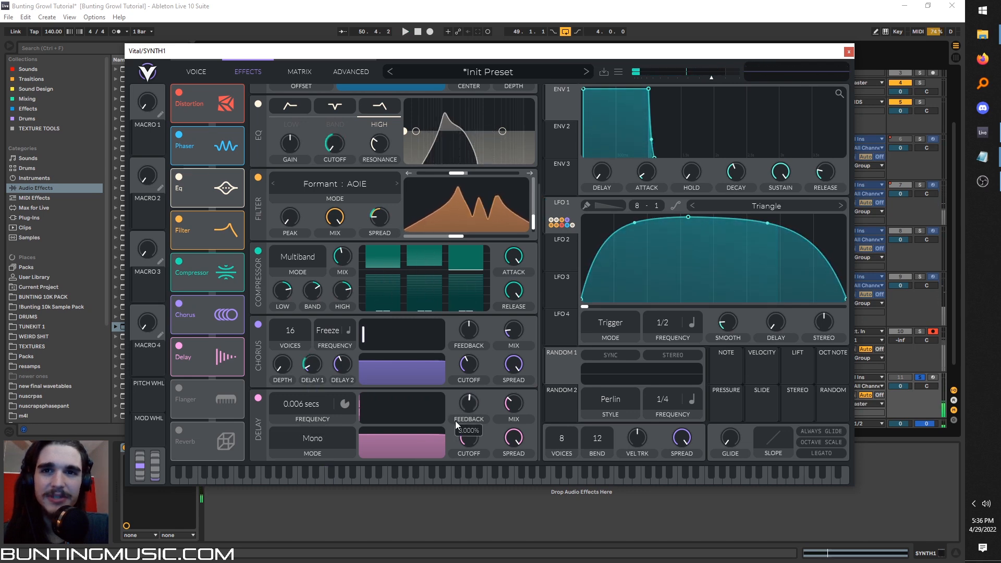
Modulate the delay time with LFO 1 from a base of 0.004 secs, and raise the delay's mix to full.
left_click_drag(550, 220, 304, 430)
key("space")
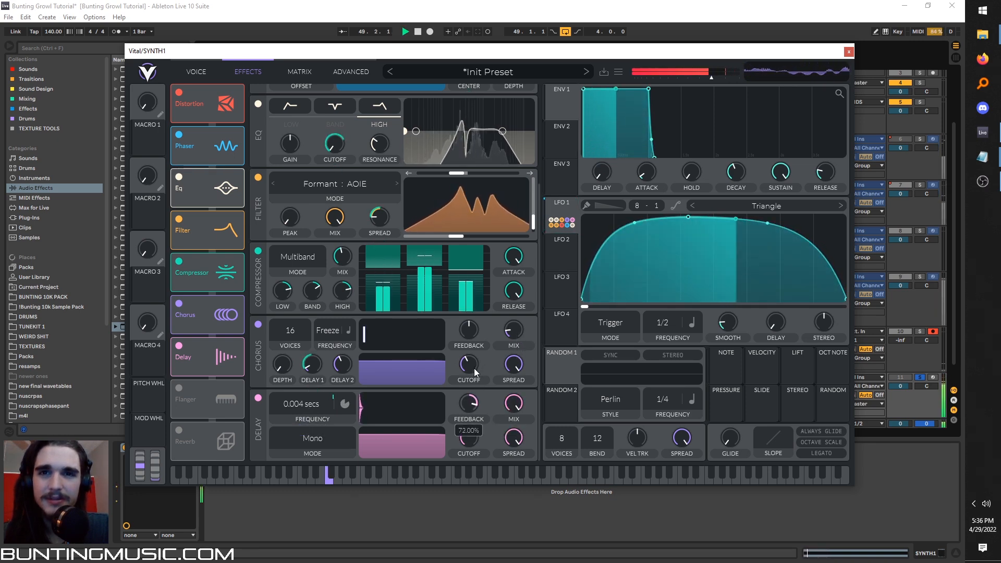
key("space")
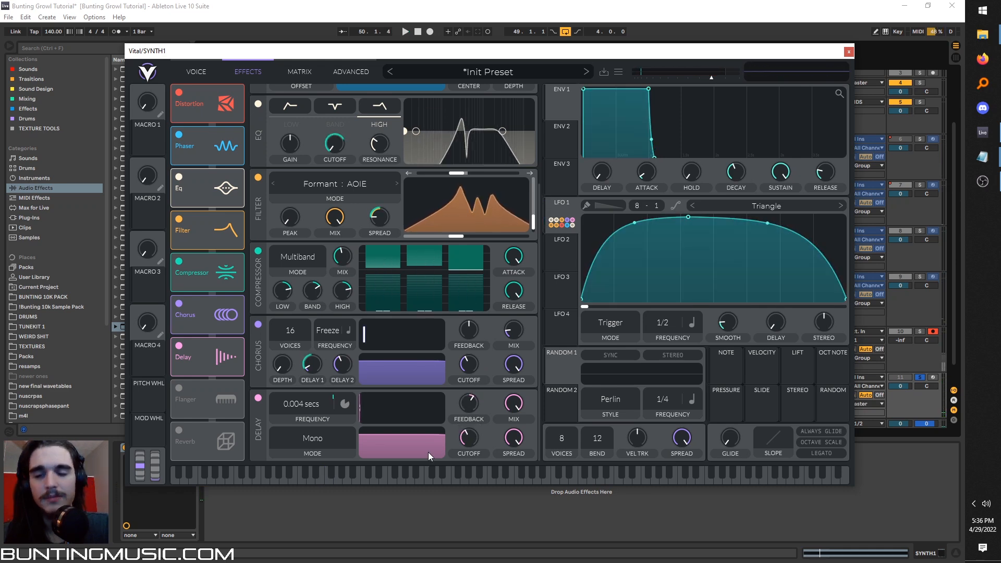
Enable the flanger with its frequency at Freeze and modulate its center with LFO 1 by about 29.
scroll(393, 399, "down", 2)
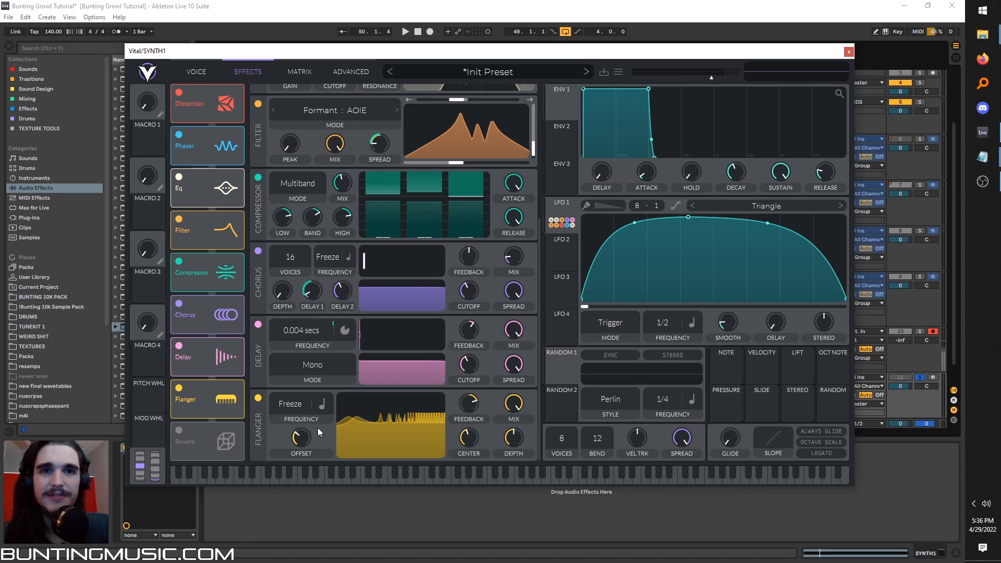
left_click_drag(471, 440, 469, 463)
key("space")
left_click_drag(565, 213, 466, 453)
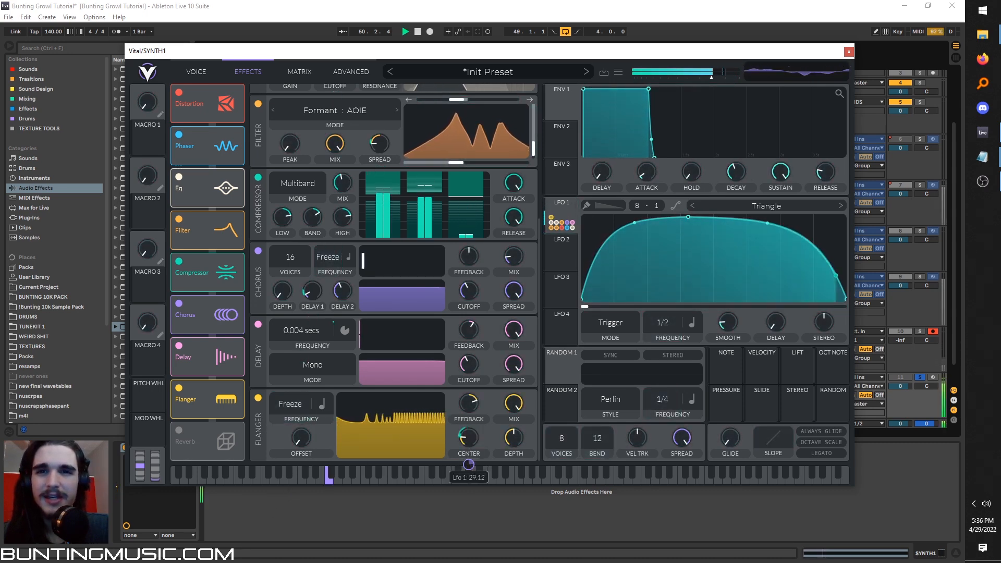
Reduce the flanger's feedback to its center position and enable the reverb with a low mix.
left_click_drag(469, 409, 469, 443)
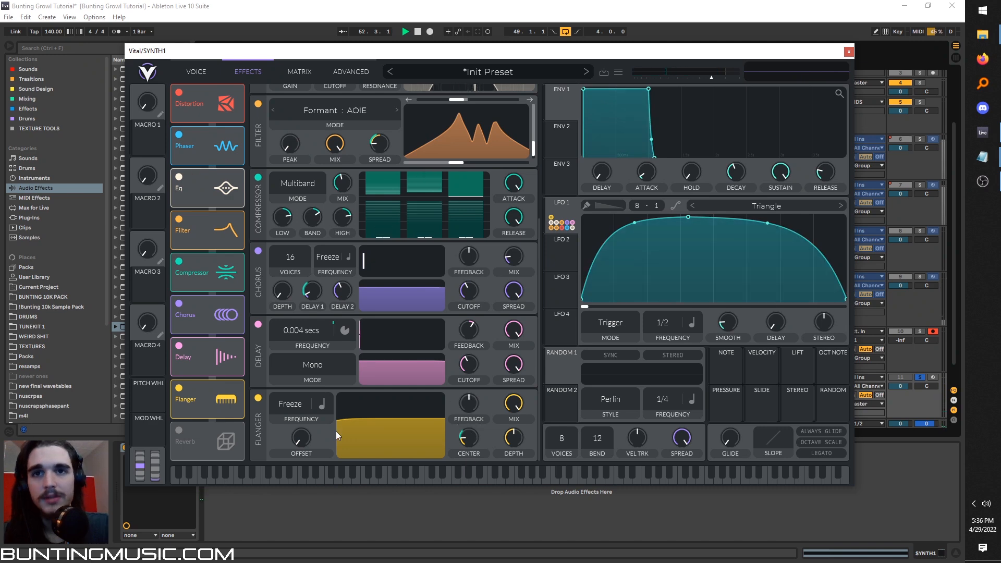
left_click(178, 431)
scroll(352, 422, "down", 3)
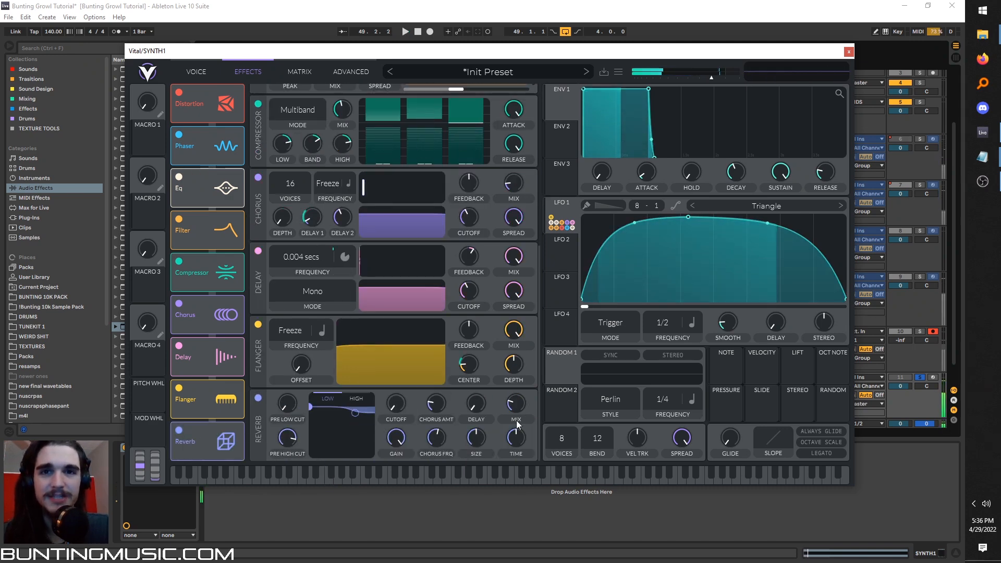
left_click_drag(511, 451, 514, 450)
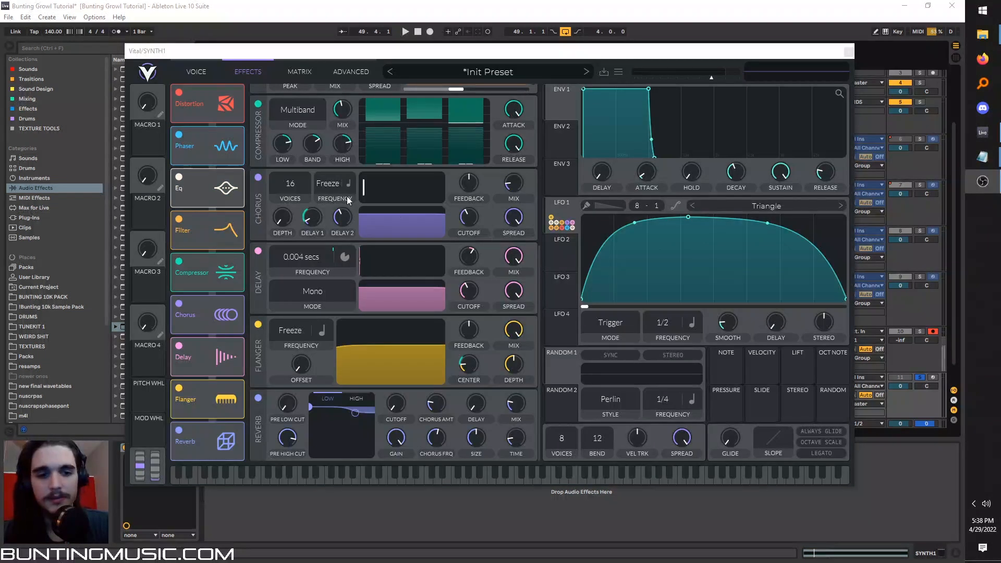
Set oscillator 1's distortion to FM from oscillator 3 at 33%, with oscillator 3 at almost zero level and transposed up 12 semitones.
scroll(415, 204, "up", 5)
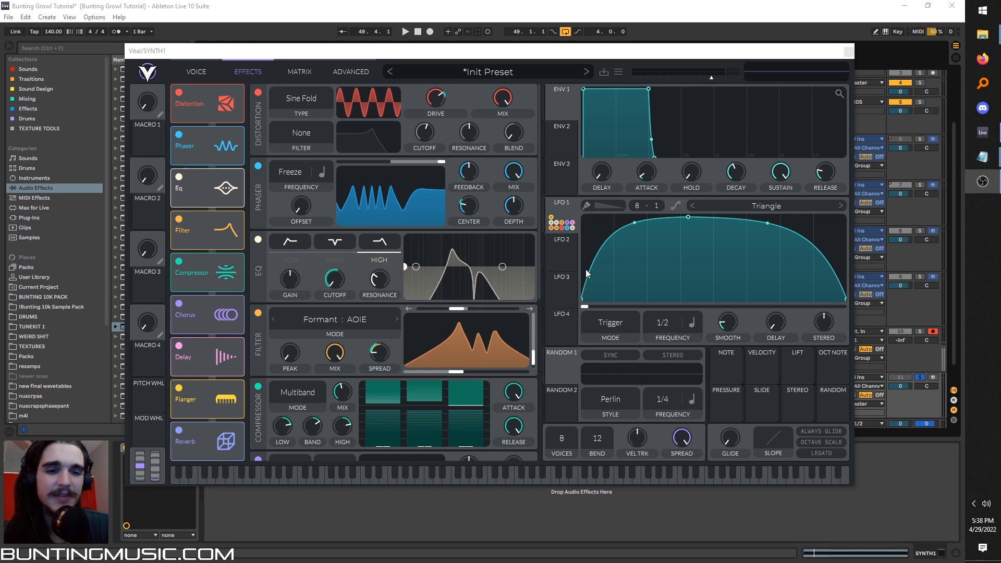
left_click(210, 79)
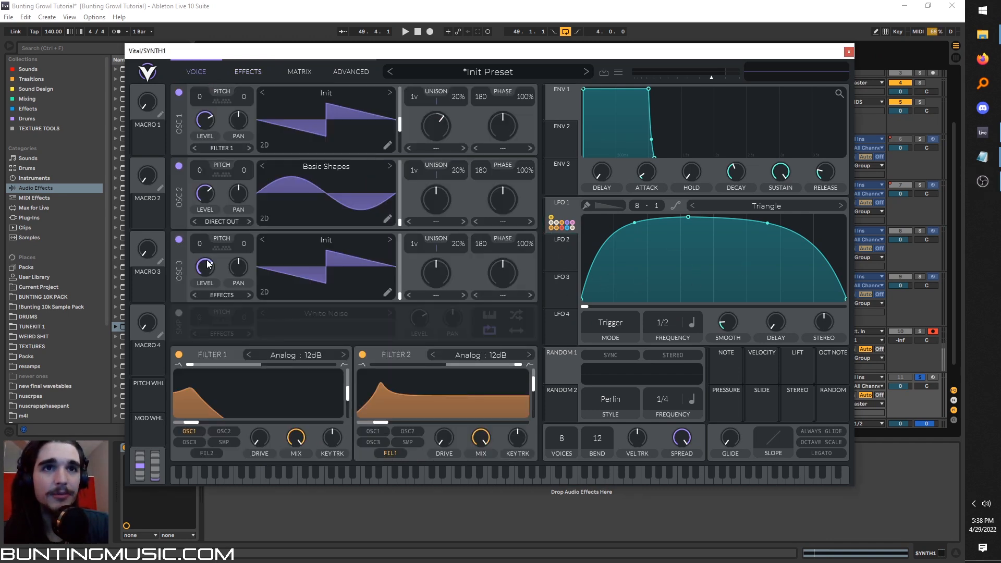
left_click(503, 147)
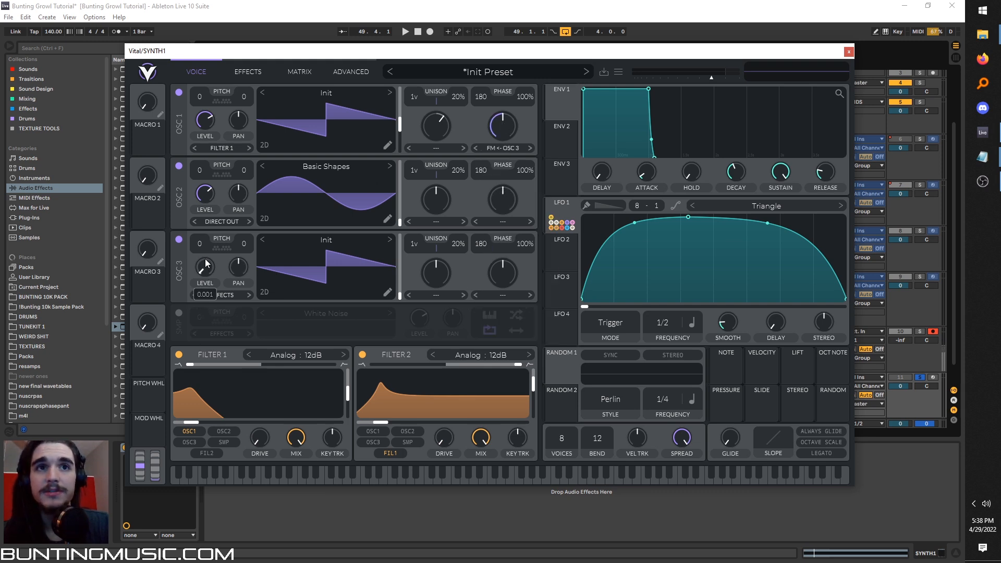
key("space")
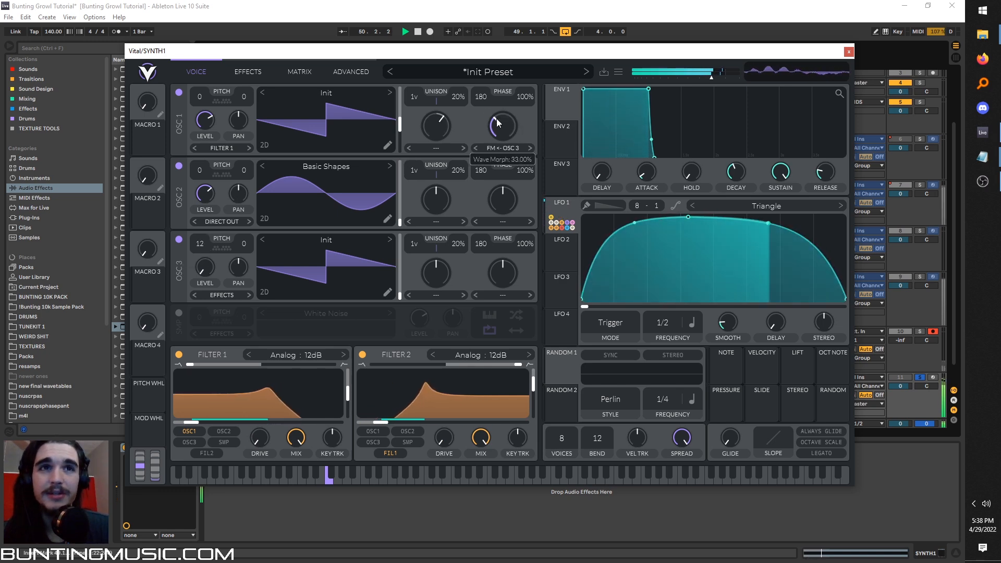
Load the factory Basic Shapes wavetable into oscillator 3 and audition the sound.
left_click(339, 244)
key("space")
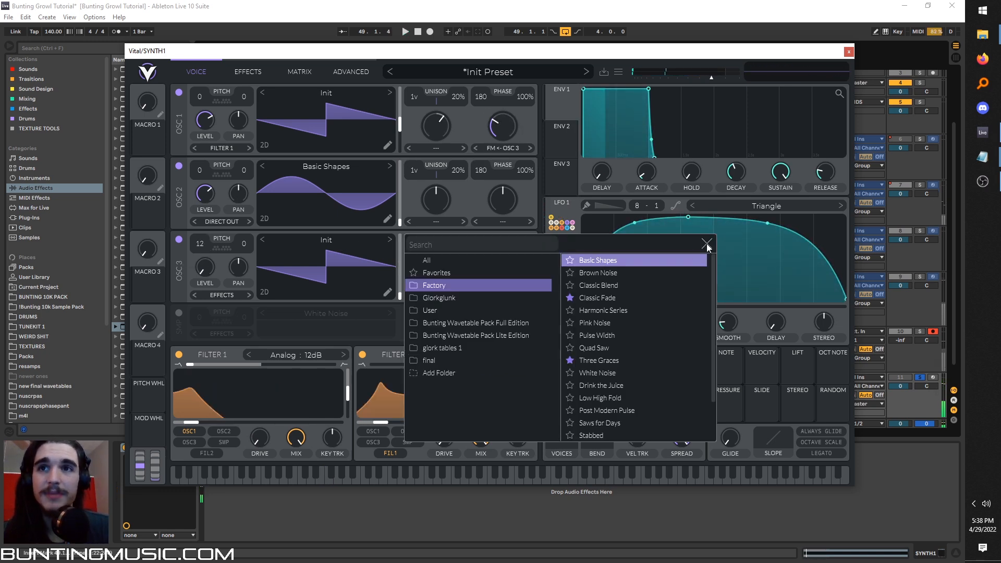
left_click(688, 260)
key("space")
Set oscillator 3's distortion type to Formant and adjust its amount while auditioning.
key("space")
left_click(508, 296)
left_click(505, 342)
left_click_drag(501, 279, 502, 134)
key("space")
left_click_drag(499, 257, 501, 269)
Modulate oscillator 1's FM amount with LFO 1 from a base of 20%, and switch off oscillator 3.
left_click_drag(563, 205, 499, 124)
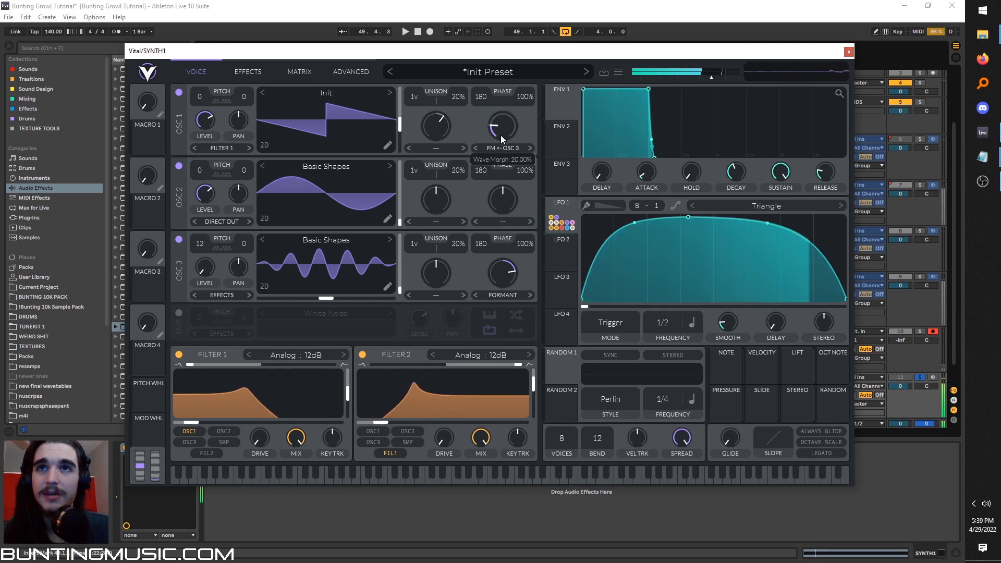
key("space")
left_click(179, 239)
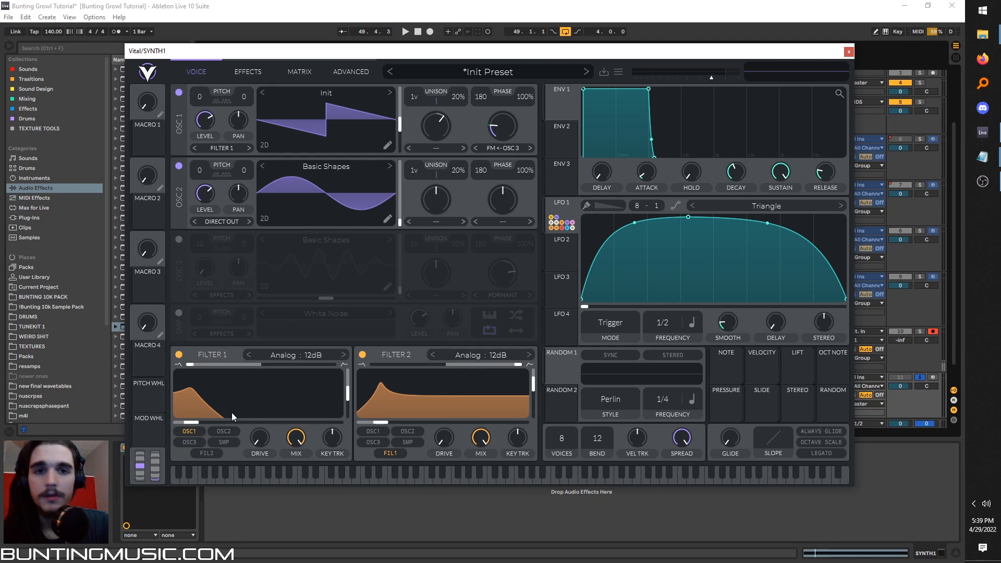
Close the synth window and draw a zigzag Pitch Wheel automation across the SYNTH1 clip in bars 49 to 51.
left_click(848, 52)
left_click(816, 64)
scroll(478, 365, "down", 2)
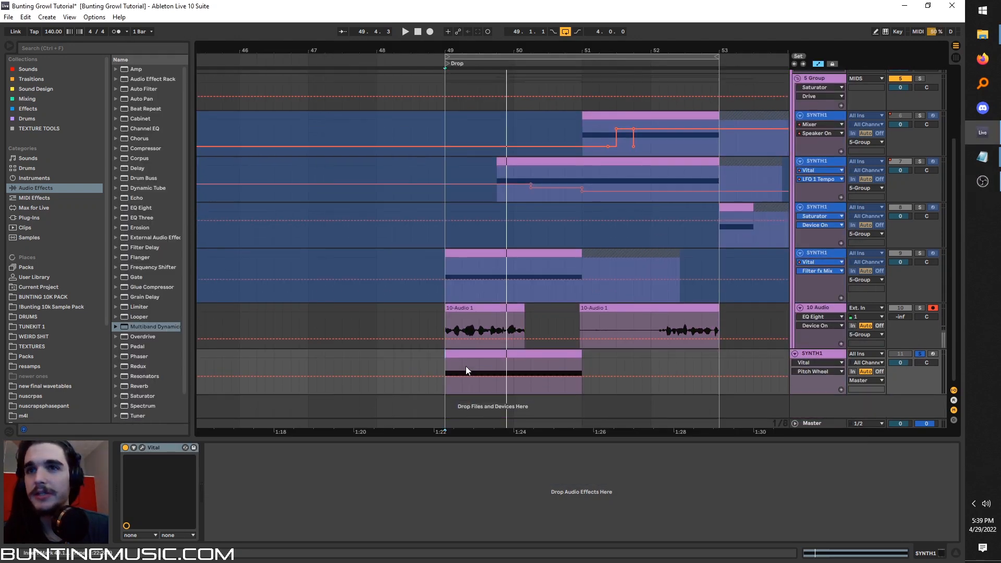
left_click(462, 376)
key("space")
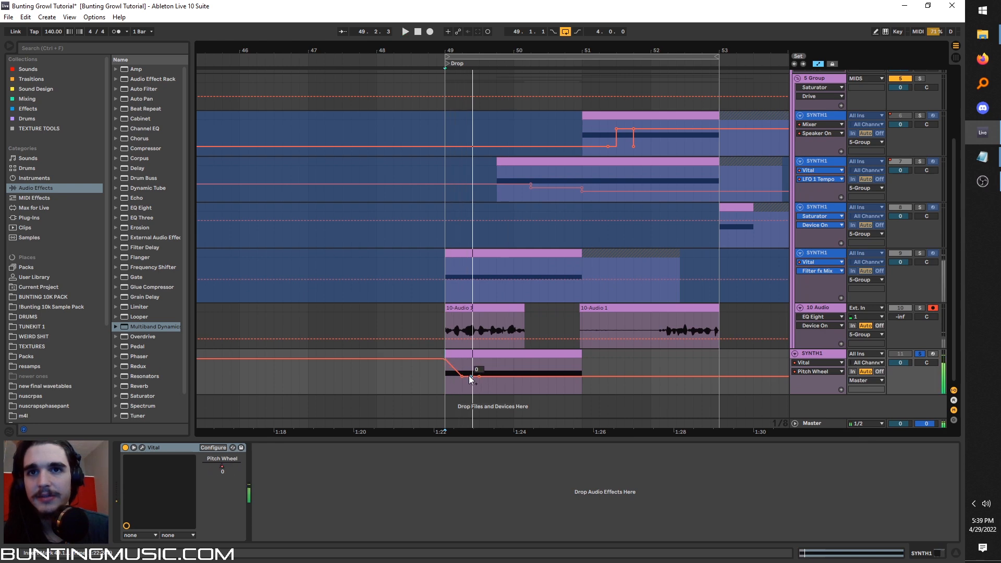
left_click_drag(480, 376, 583, 387)
key("space")
key("space")
key("space")
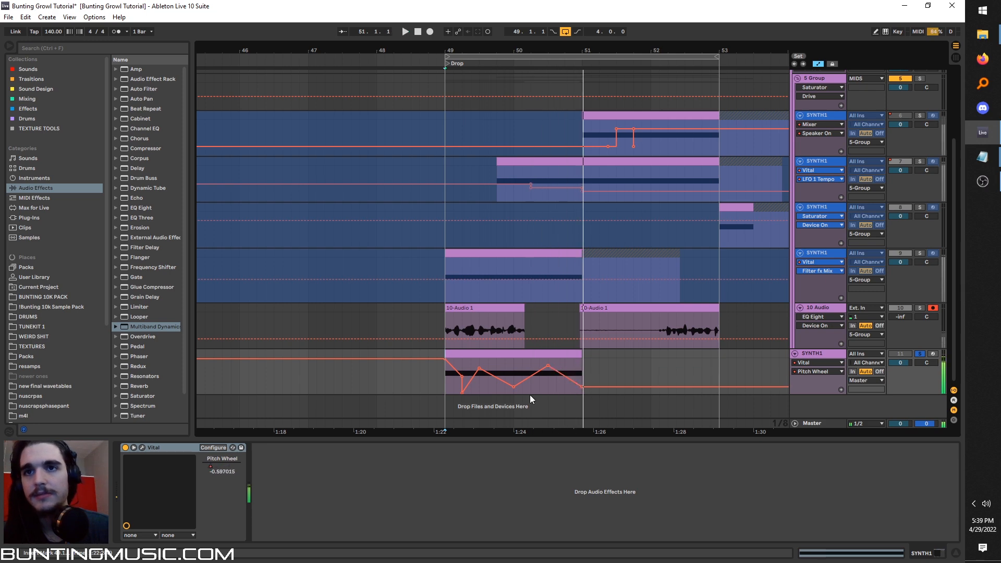
Add the OTT multiband dynamics preset after Vital and set its Time to 603% and Amount to 35%.
left_click(39, 48)
type("ott")
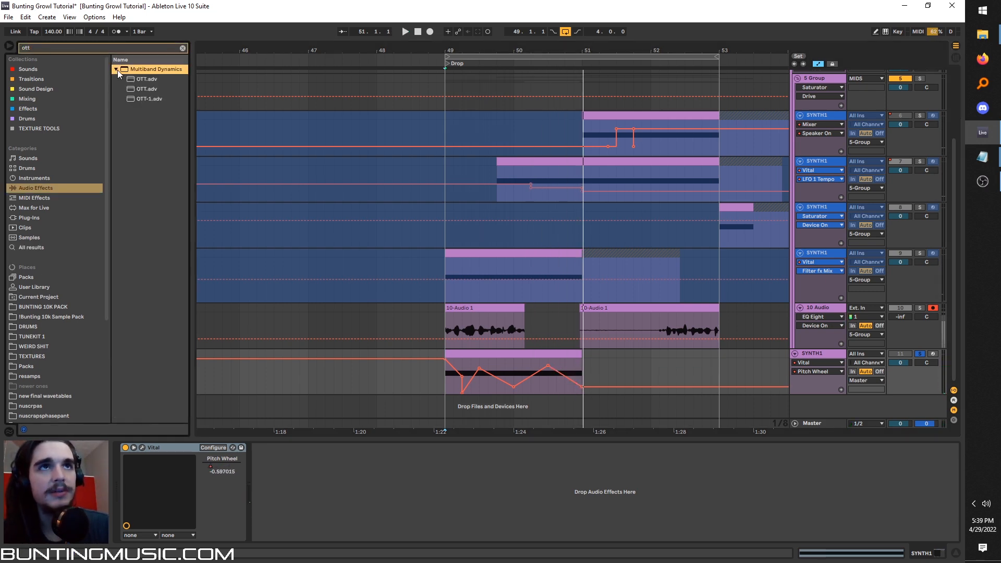
double_click(130, 79)
key("space")
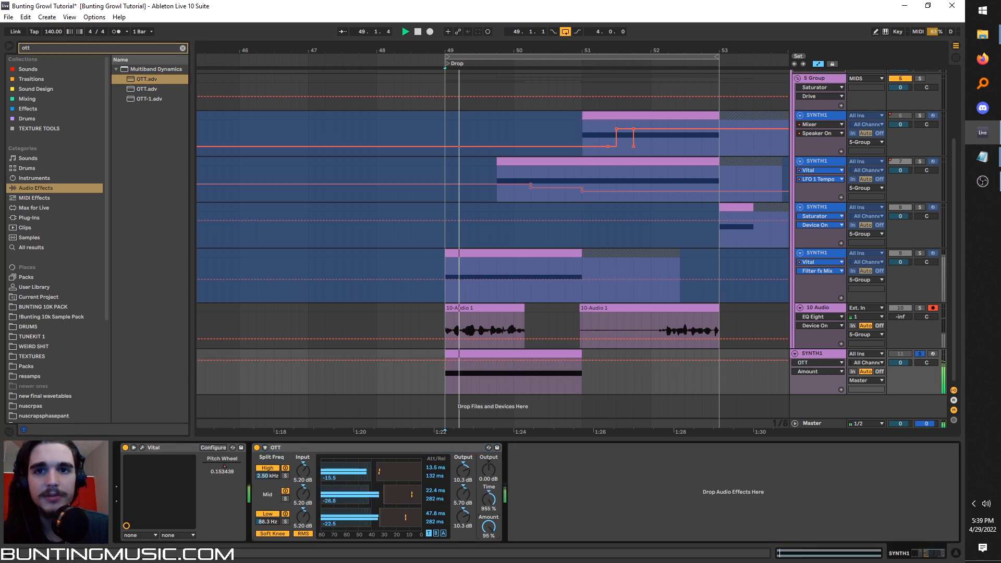
mouse_move(488, 527)
left_mouse_down()
mouse_move(488, 509)
mouse_move(488, 531)
left_mouse_up()
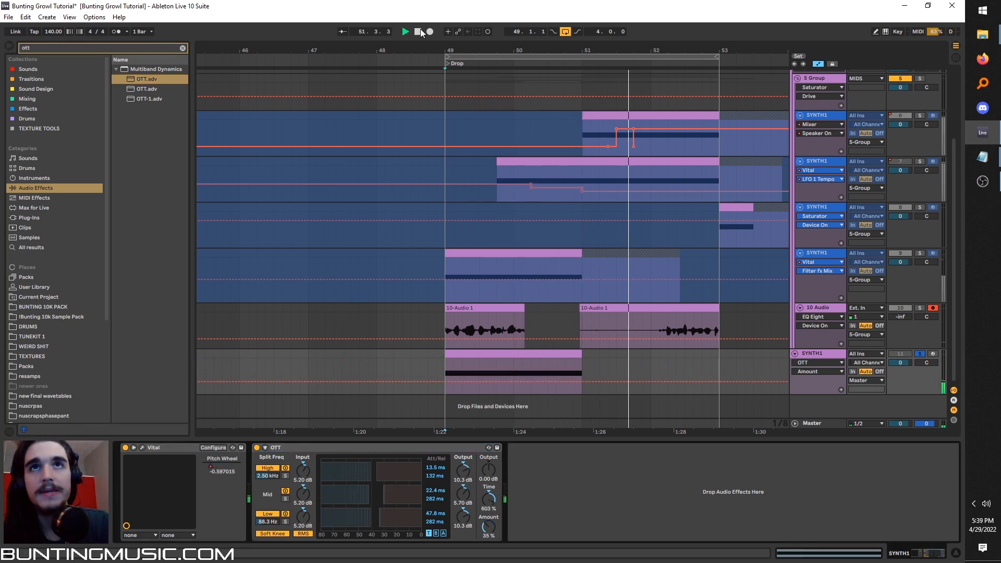
Add a Saturator after OTT with 5.71 dB drive, the Analog Clip curve and Soft Clip on.
left_click(182, 48)
type("sat")
double_click(134, 80)
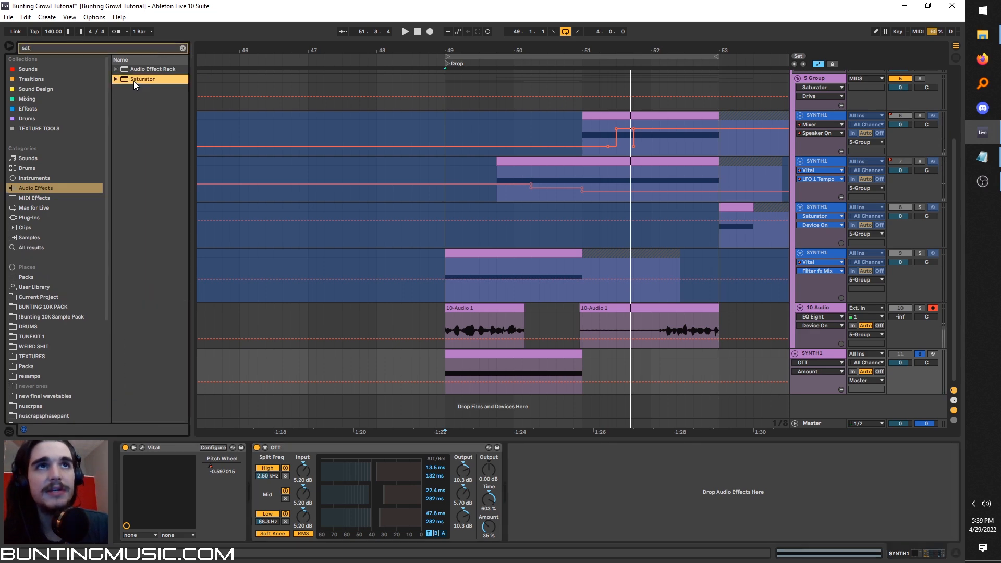
left_click(678, 476)
key("space")
Insert a Phaser between Vital and OTT with frequency 299 Hz, feedback 0.78 and Dry/Wet at about 51%.
key("ctrl+f")
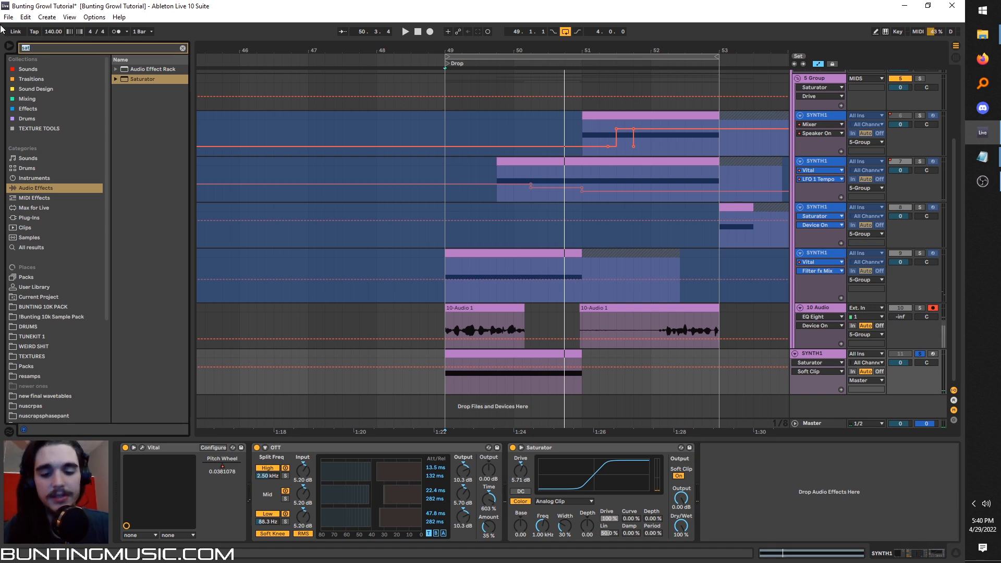
key("Return")
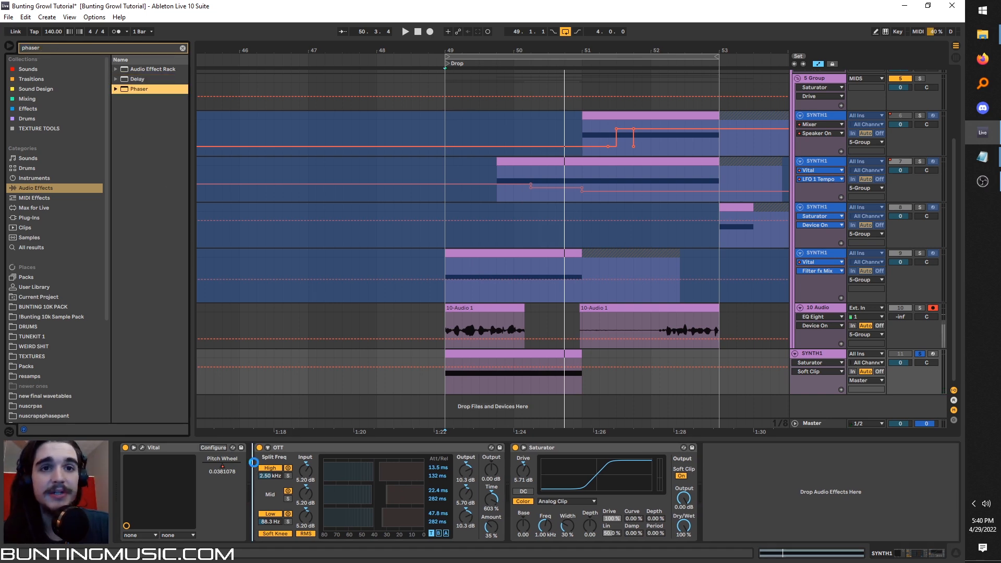
key("space")
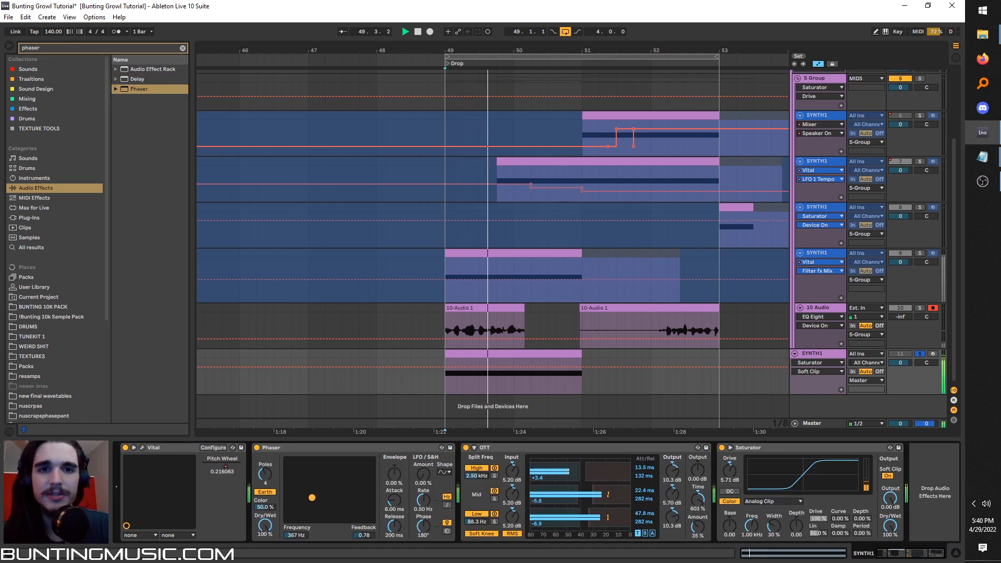
left_click_drag(275, 520, 275, 545)
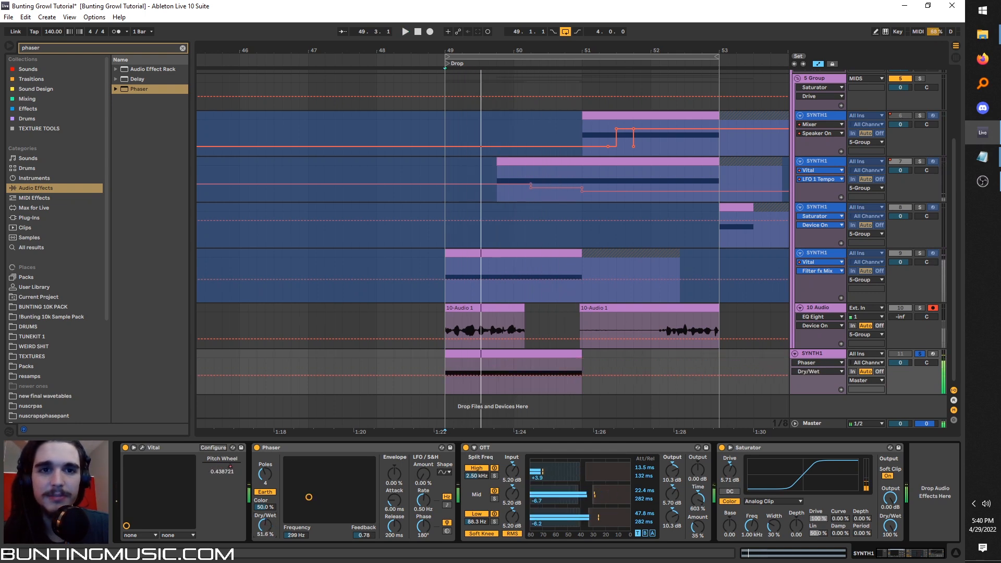
Insert an EQ Eight between the Phaser and OTT and boost band 2 by 13.8 dB at 240 Hz.
left_click(24, 48)
type("eq")
left_click_drag(412, 423, 517, 458)
key("space")
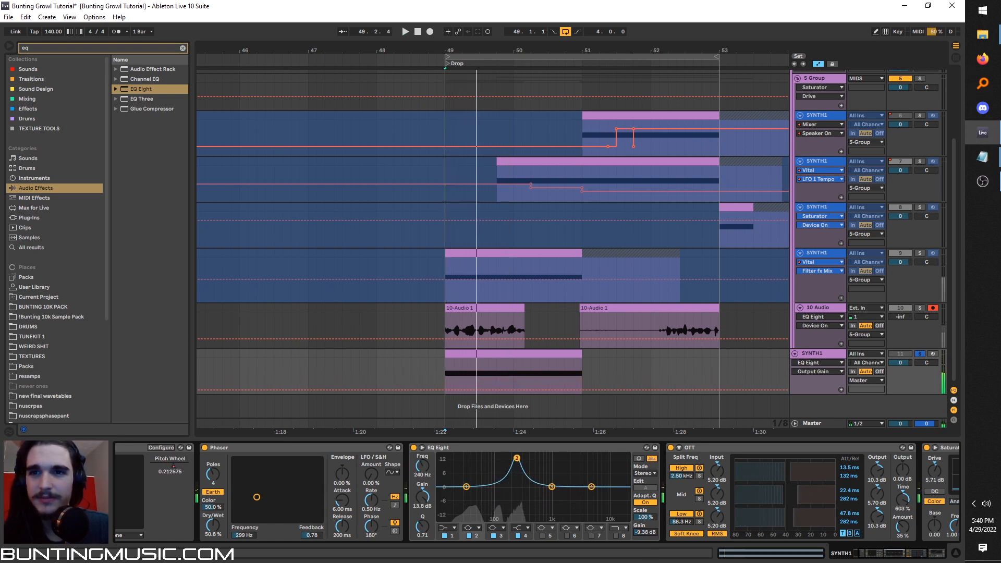
Sweep the EQ bands into a 15 dB cut at about 470 Hz with a sharp boost above it, and turn off EQ Eight.
left_click_drag(517, 458, 537, 456)
key("space")
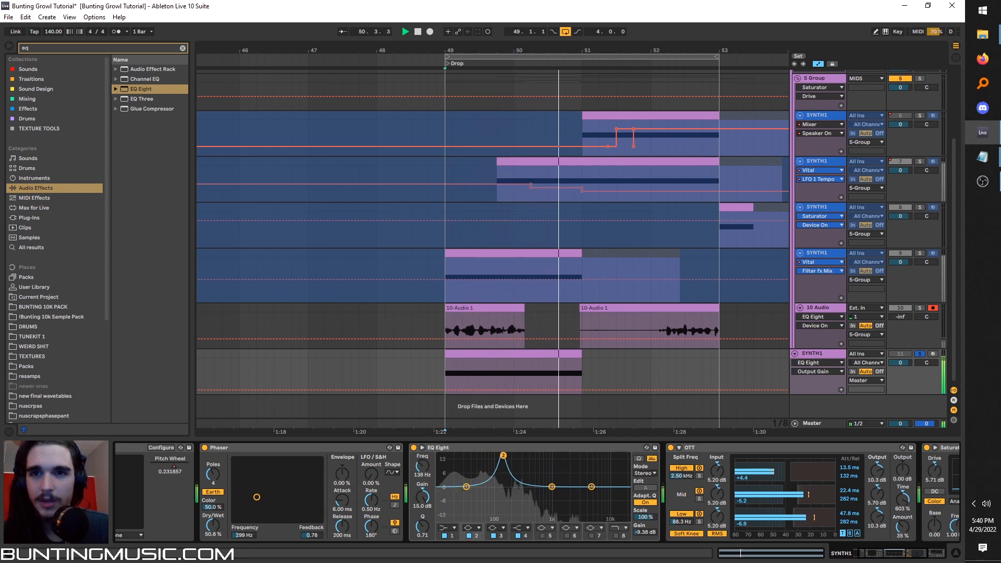
left_click_drag(525, 456, 533, 519)
key("space")
key("space")
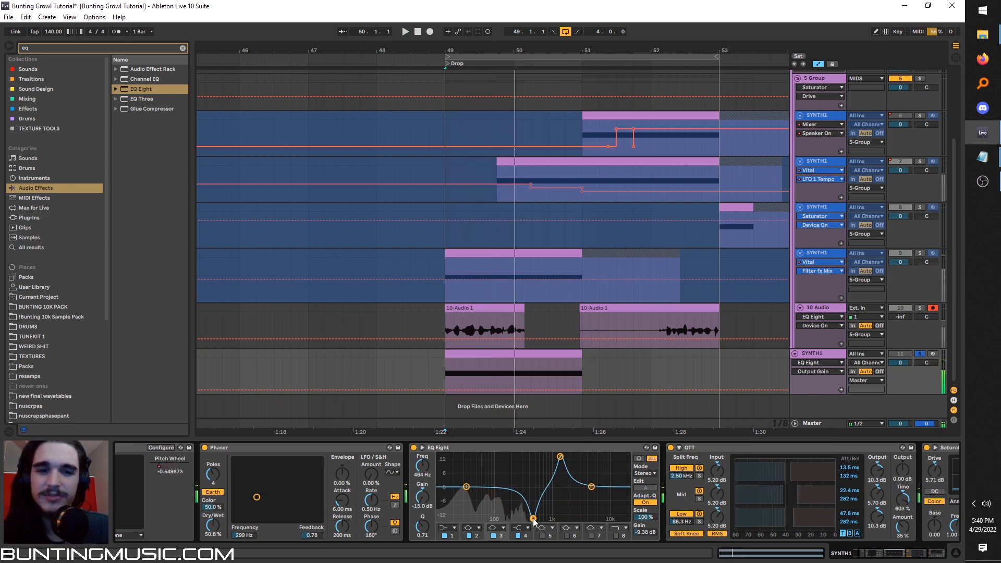
left_click(413, 447)
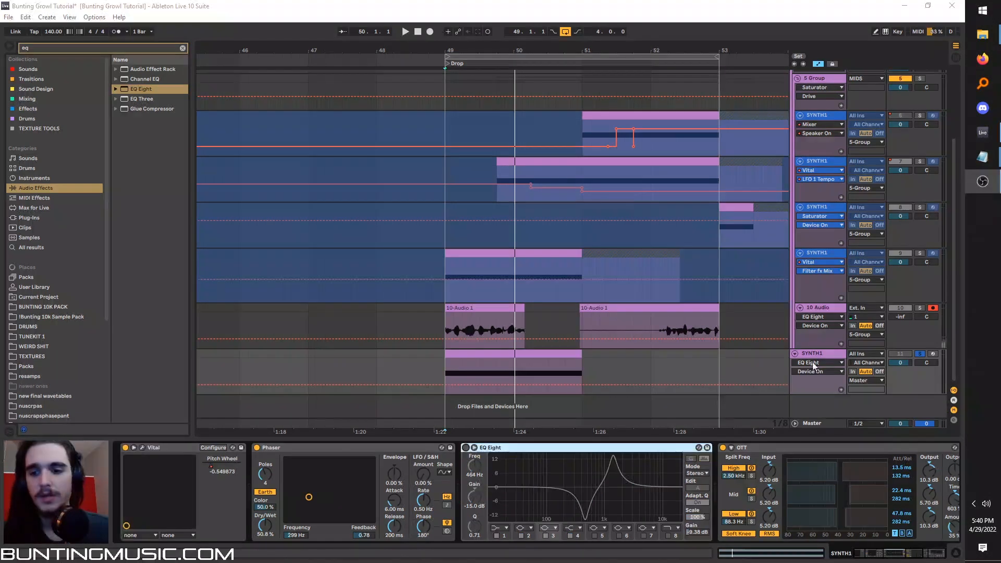
Set LFO 1's frequency to 1/1 and squeeze its hump into the first half, ending at zero at the midpoint.
left_click(445, 371)
key("space")
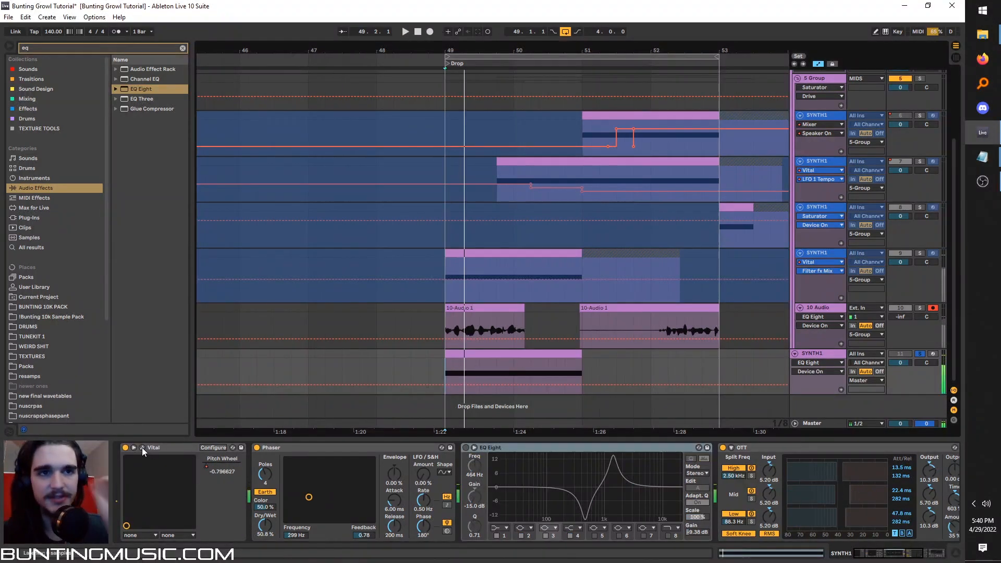
left_click(142, 447)
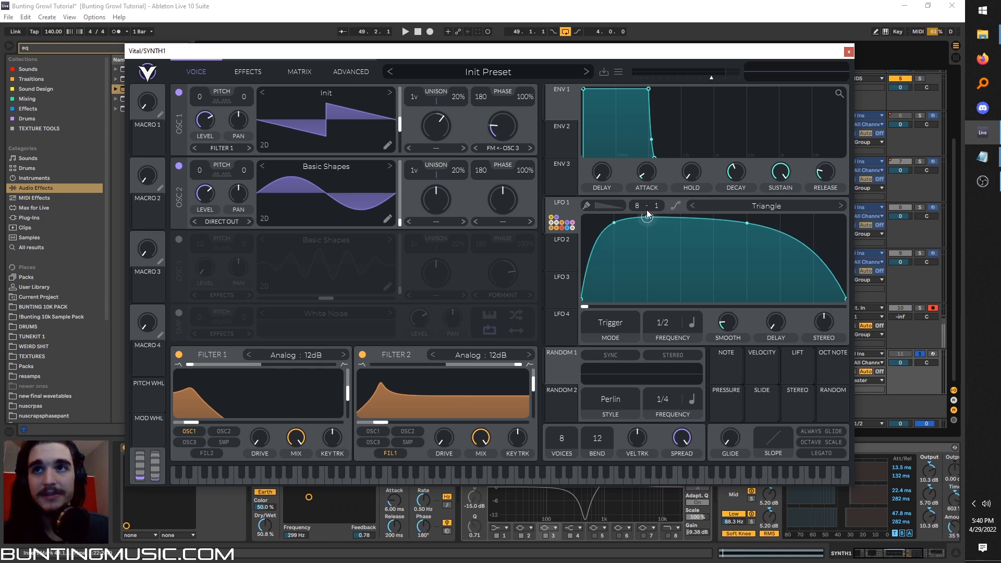
key("space")
key("space")
left_click_drag(663, 322, 661, 333)
double_click(692, 236)
left_click_drag(692, 236, 712, 307)
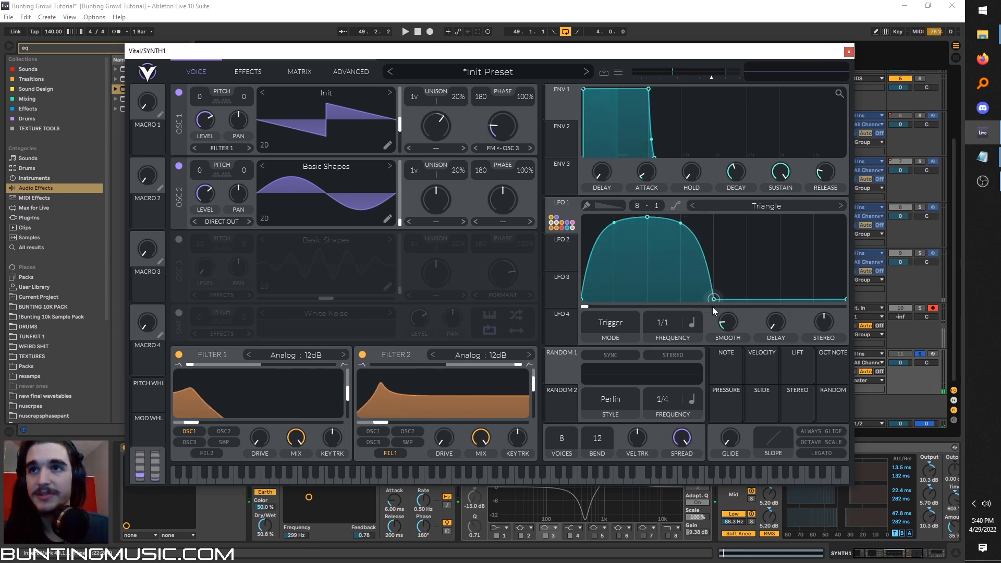
Shape a second rounded hump in the latter half of LFO 1's curve and play back the result in the arrangement.
left_click_drag(741, 233, 740, 215)
key("space")
left_click_drag(814, 267, 780, 226)
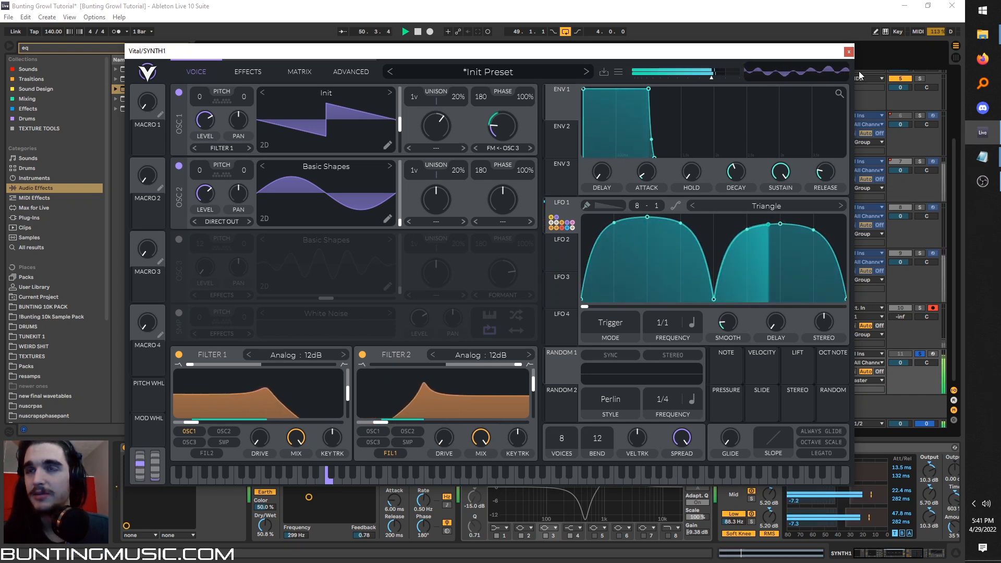
key("space")
key("space")
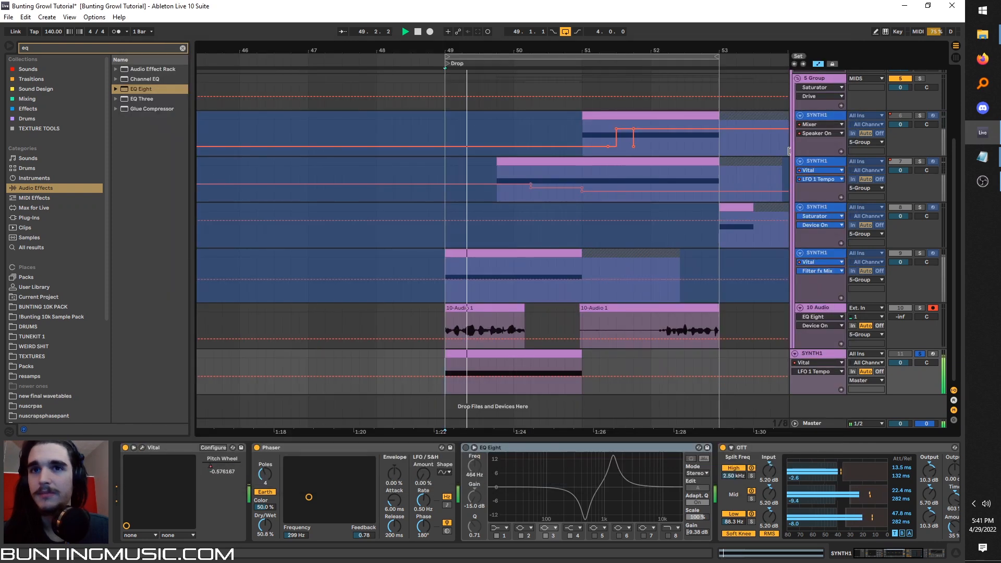
key("space")
Reassign the source of all twelve LFO 1 modulation rows in Vital's matrix to Macro 1.
left_click(142, 448)
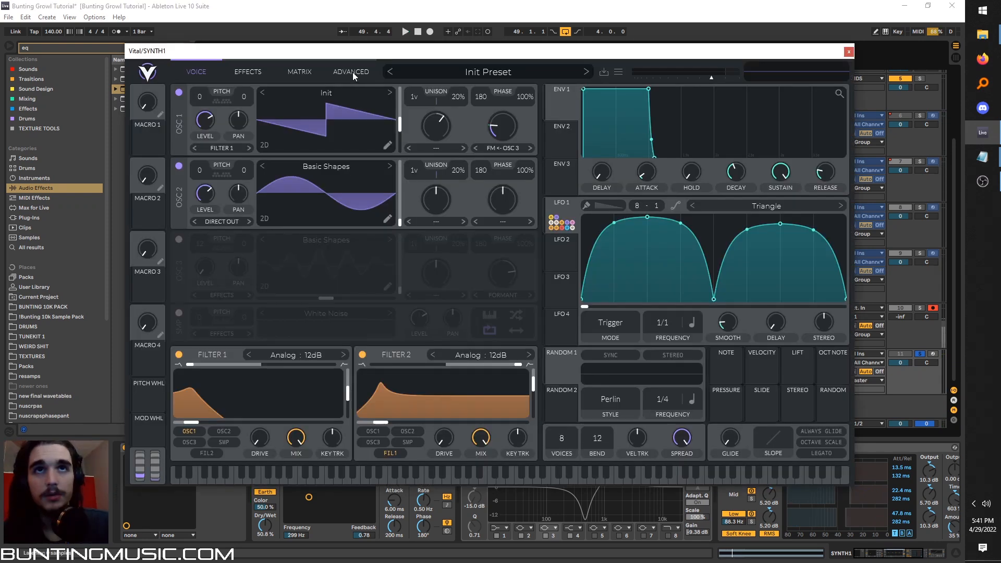
left_click(352, 72)
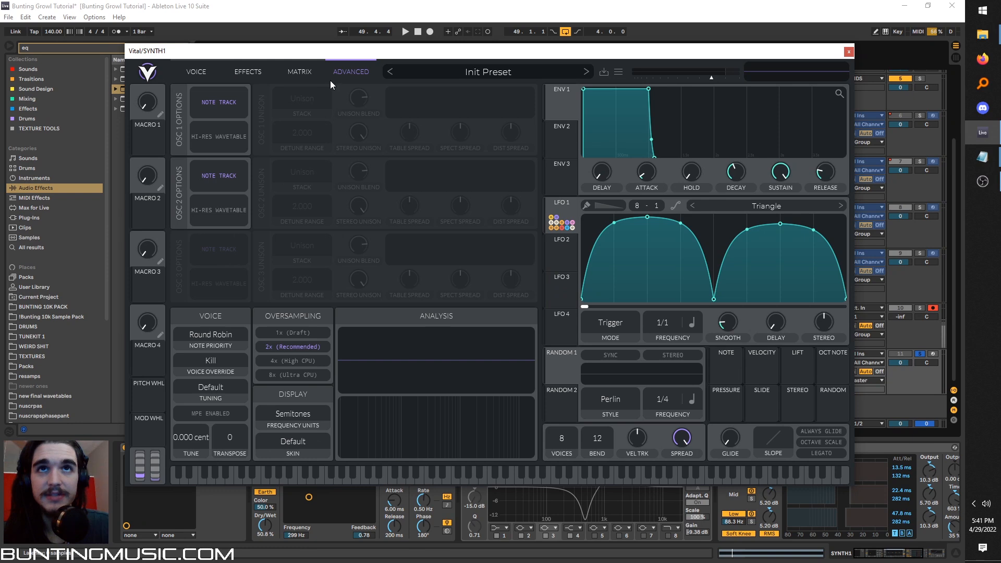
left_click(292, 70)
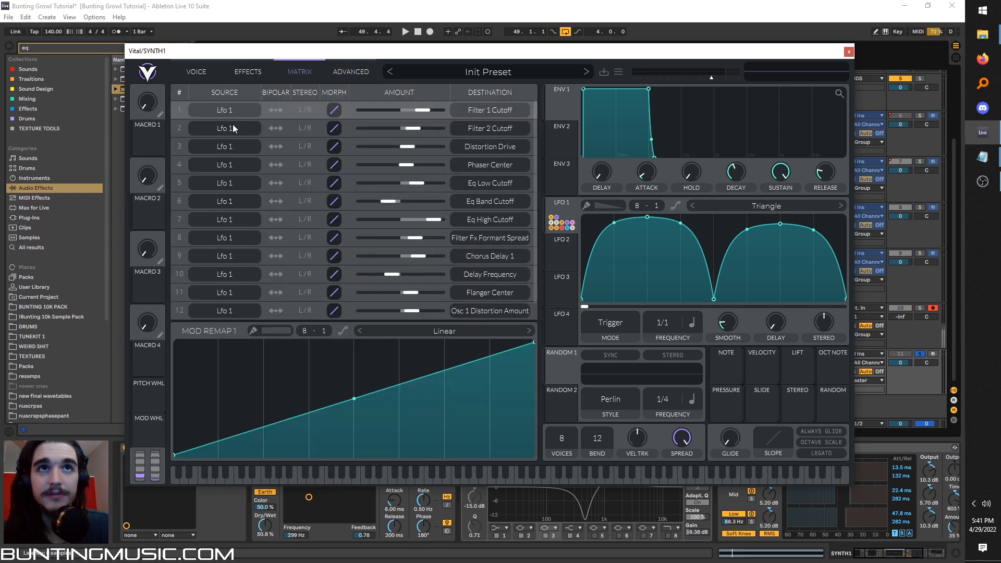
left_click(227, 110)
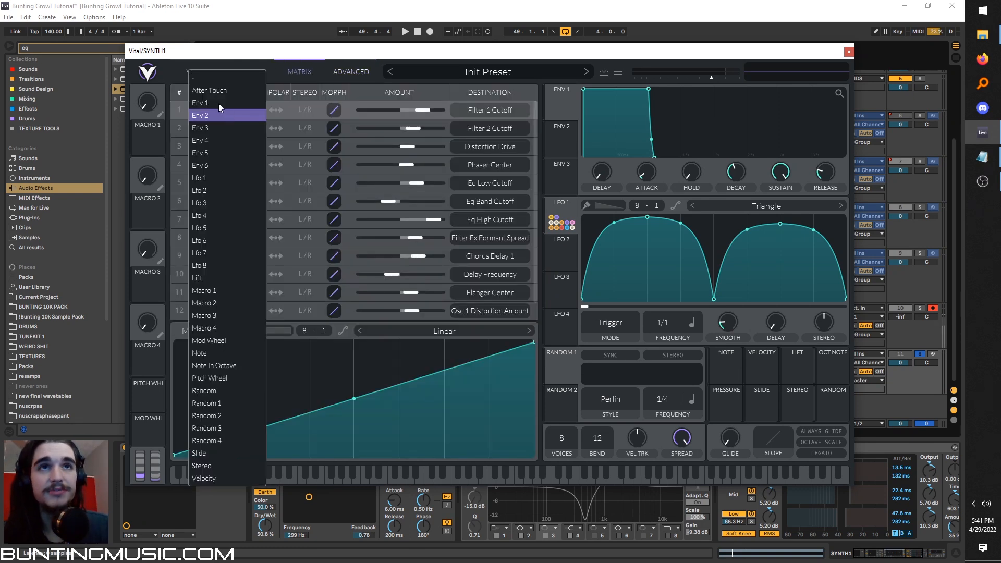
left_click(204, 288)
left_click(217, 130)
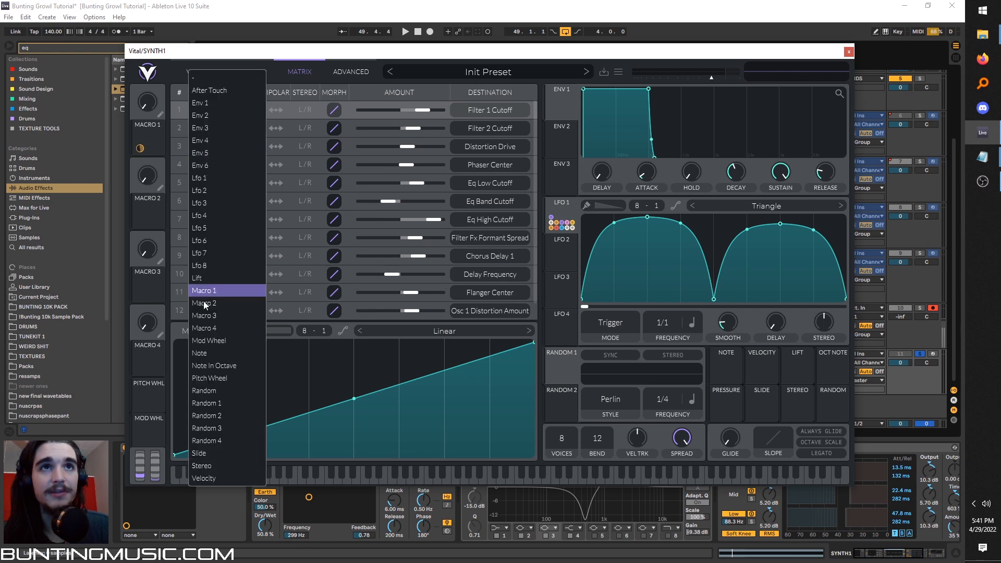
left_click(202, 292)
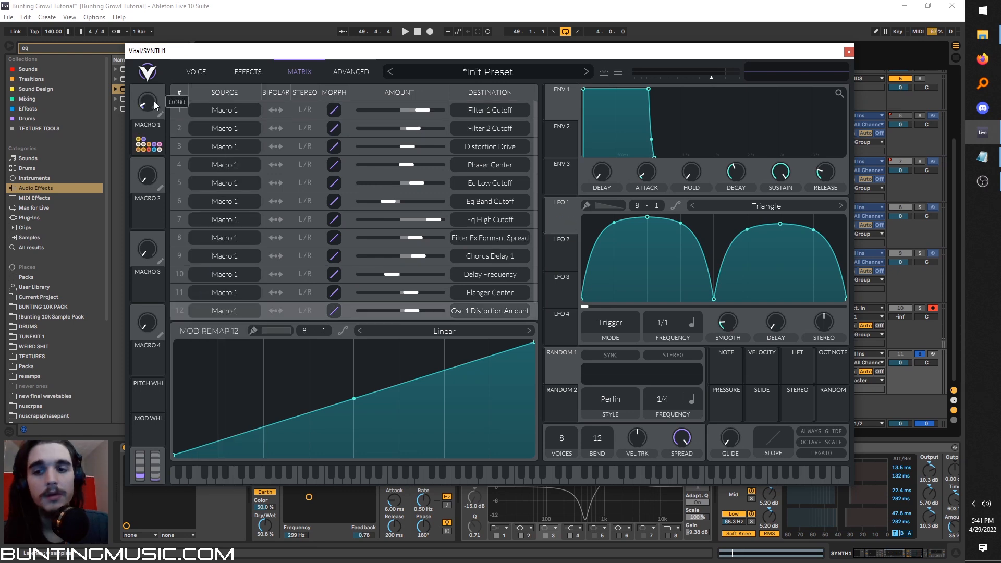
Automate Vital's Macro 1 with a zigzag envelope across the lowest SYNTH1 clip from bar 49 to 51, and play it back.
left_click_drag(152, 131, 153, 180)
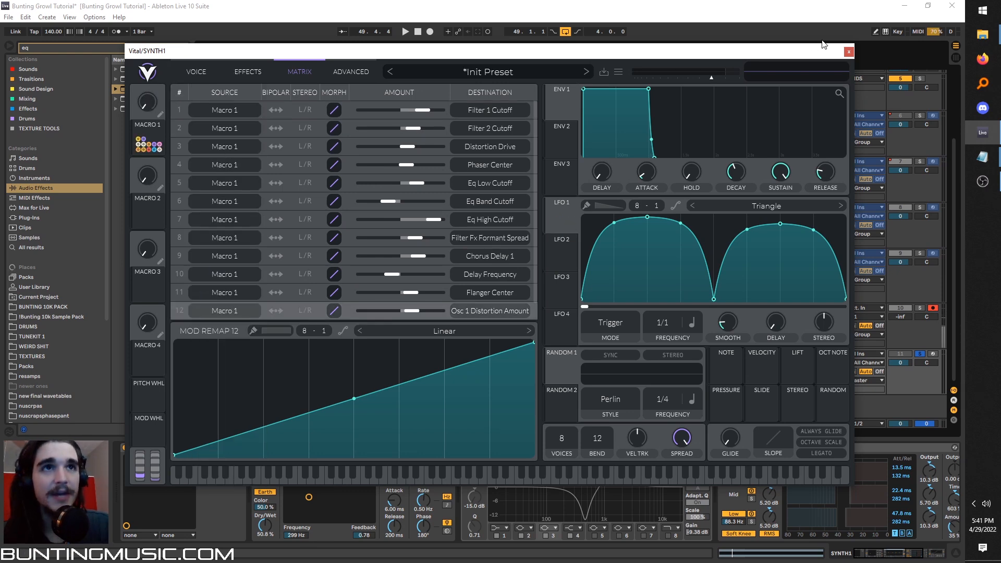
left_click(849, 52)
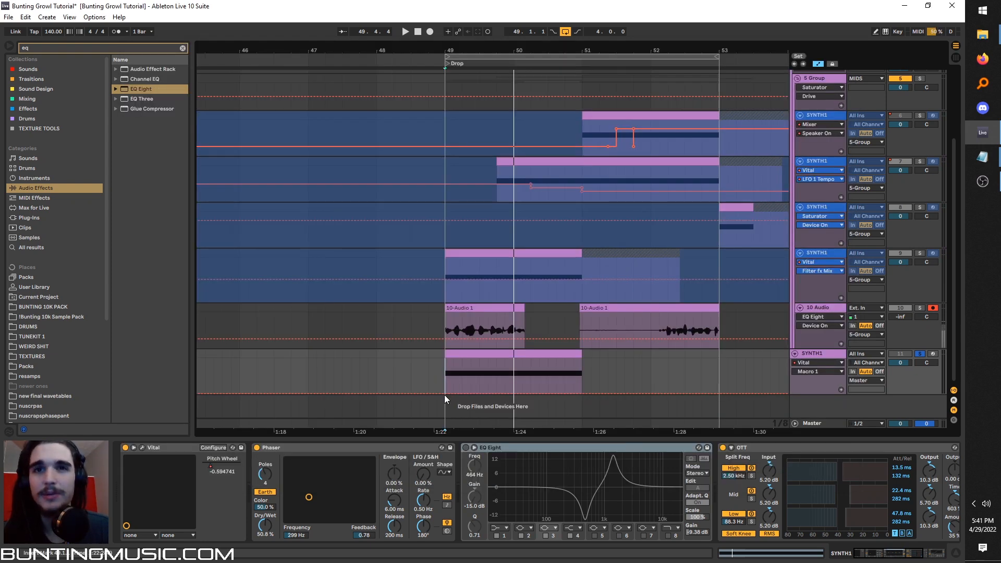
key("space")
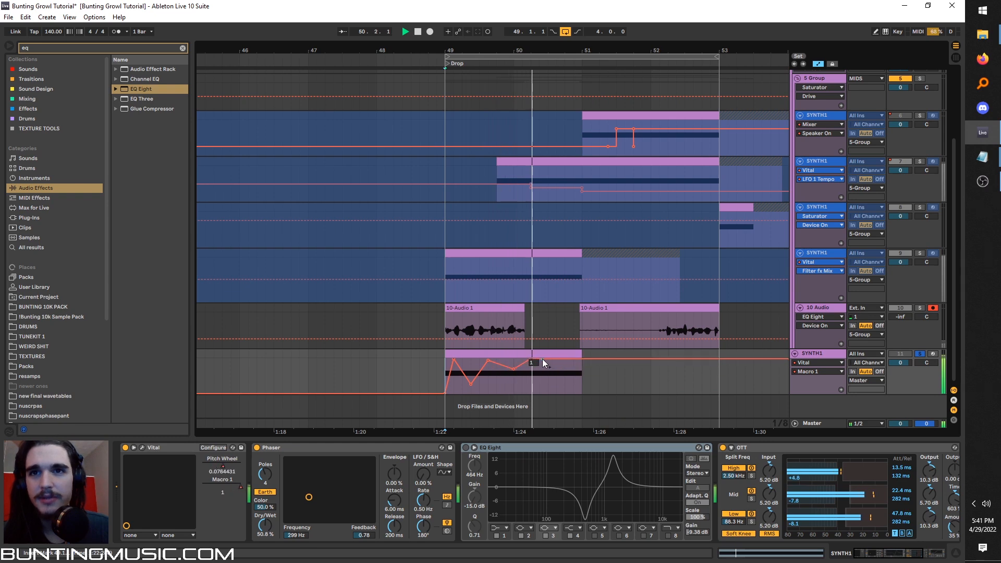
key("space")
left_click(438, 367)
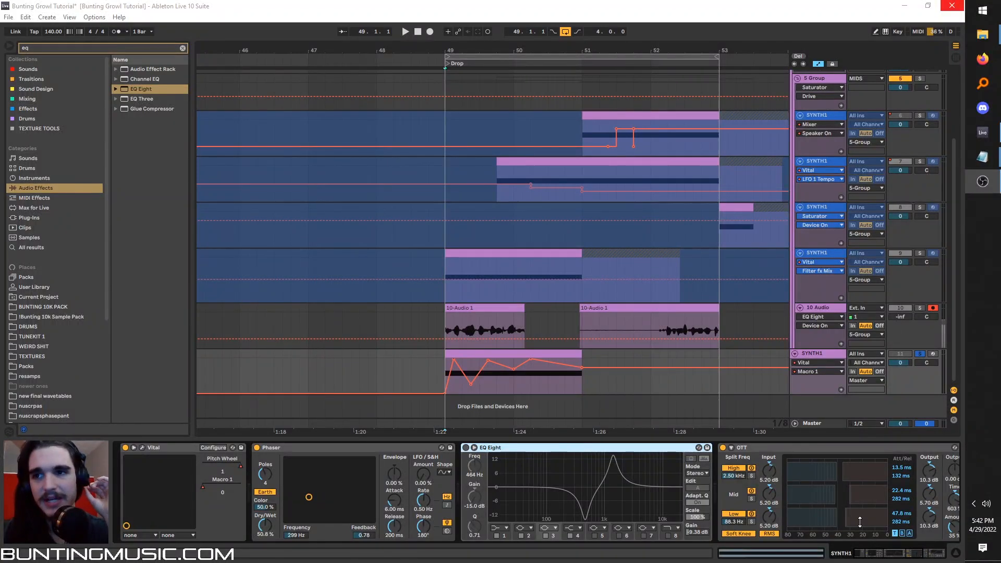
Unsolo the lowest SYNTH1 track and play the drop from bar 49 with the other synth tracks.
left_click(900, 556)
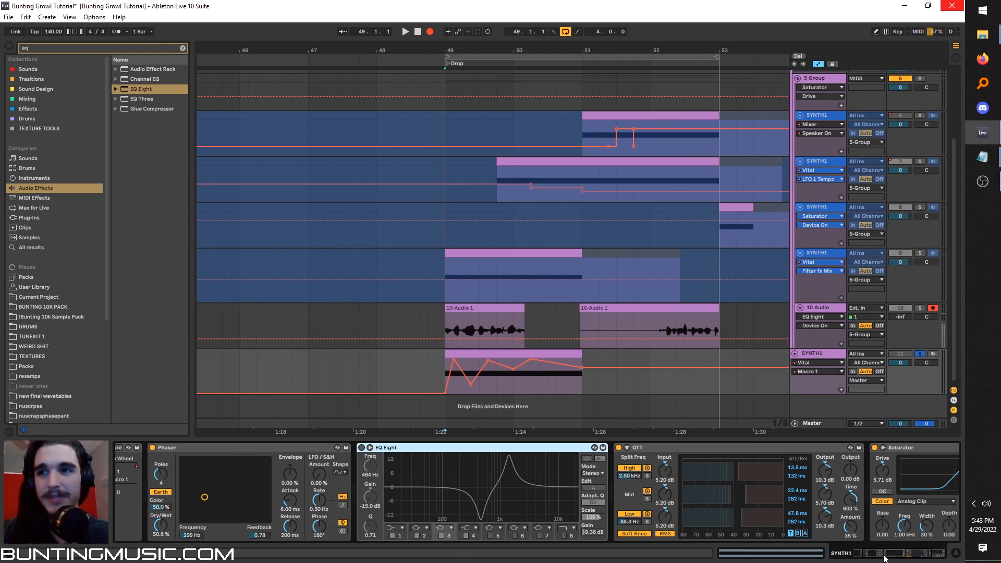
left_click(883, 555)
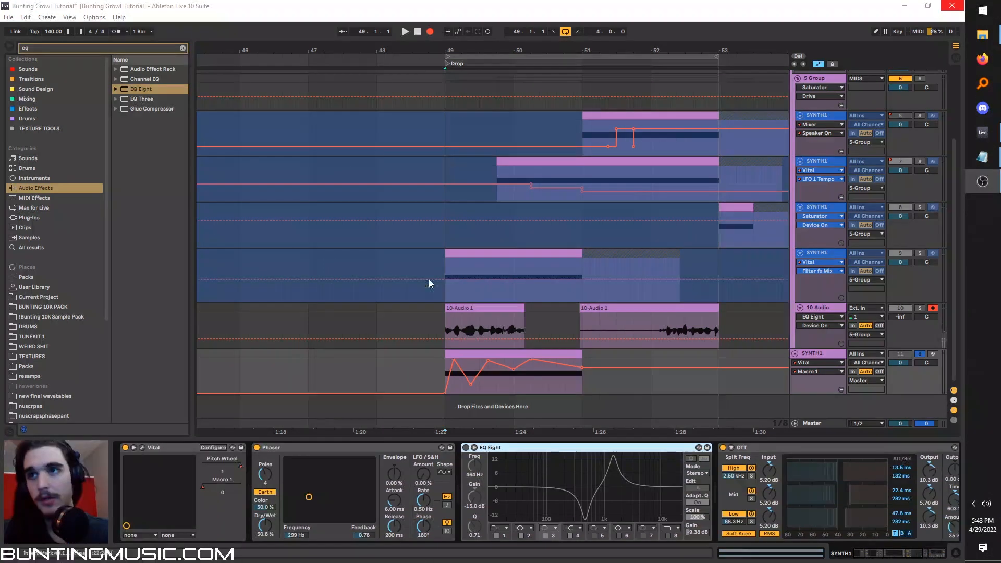
left_click(918, 354)
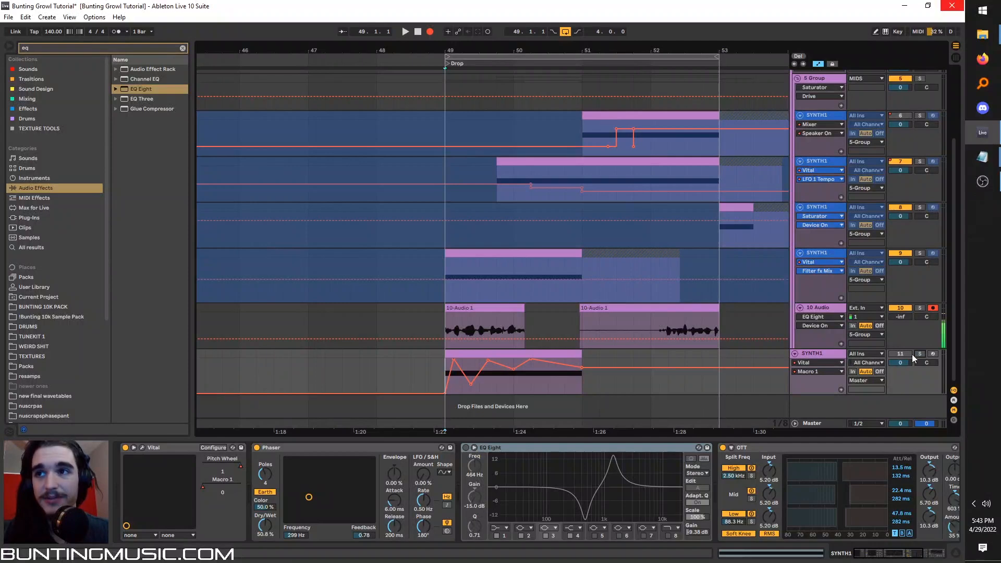
left_click(449, 267)
key("space")
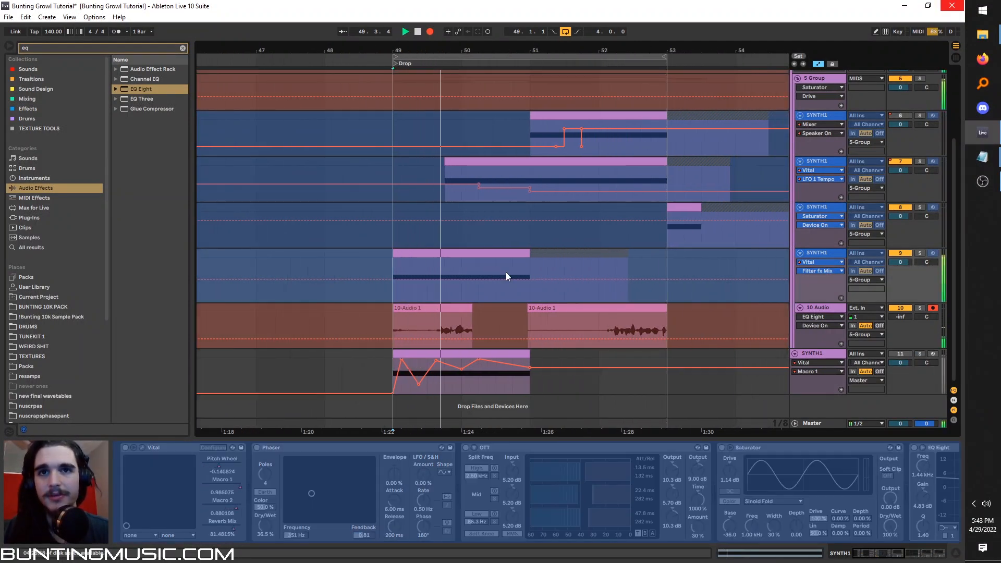
scroll(506, 272, "up", 1)
Switch to the web browser and view the buntingmusic.com homepage alongside the Patreon page.
left_click(933, 329)
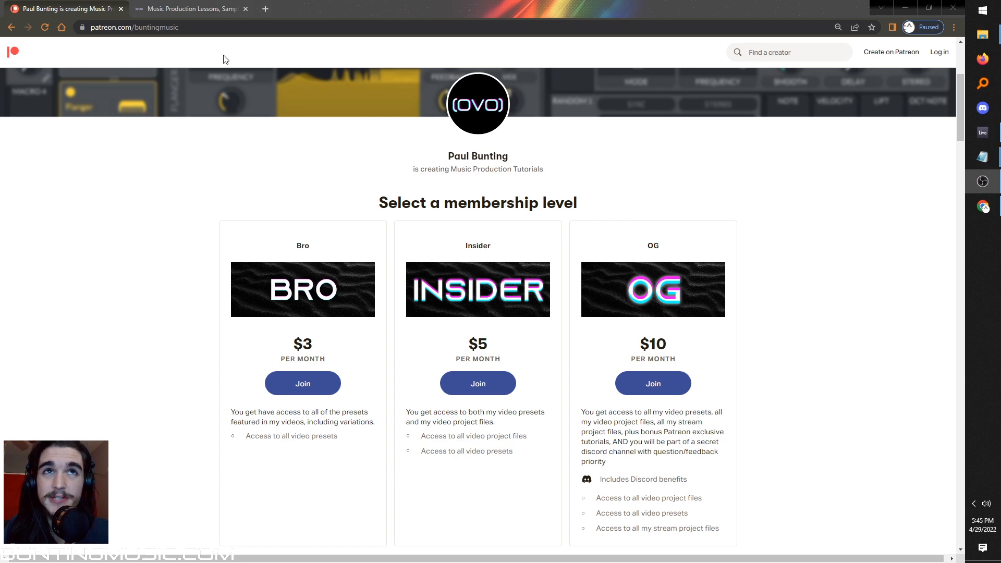
left_click(193, 9)
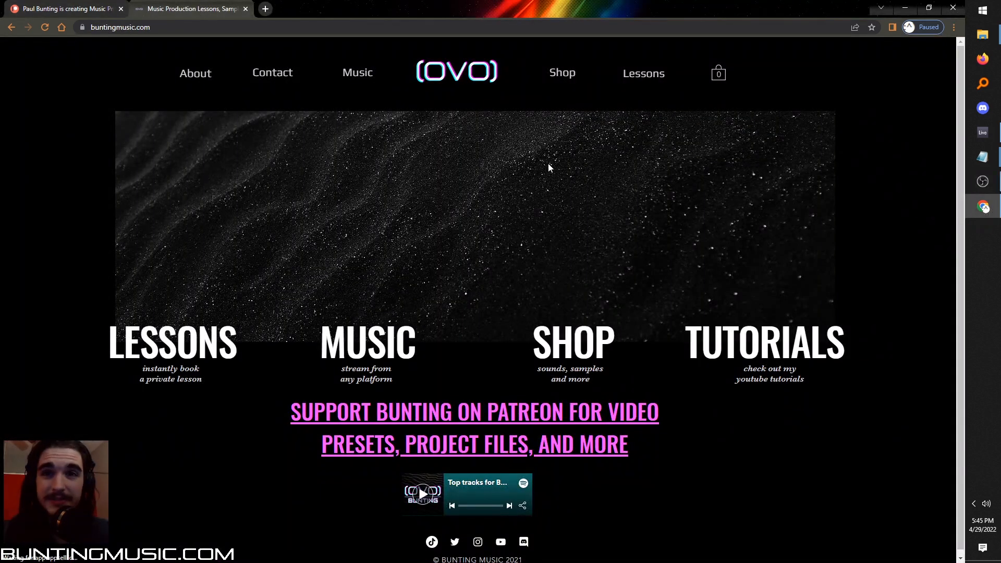